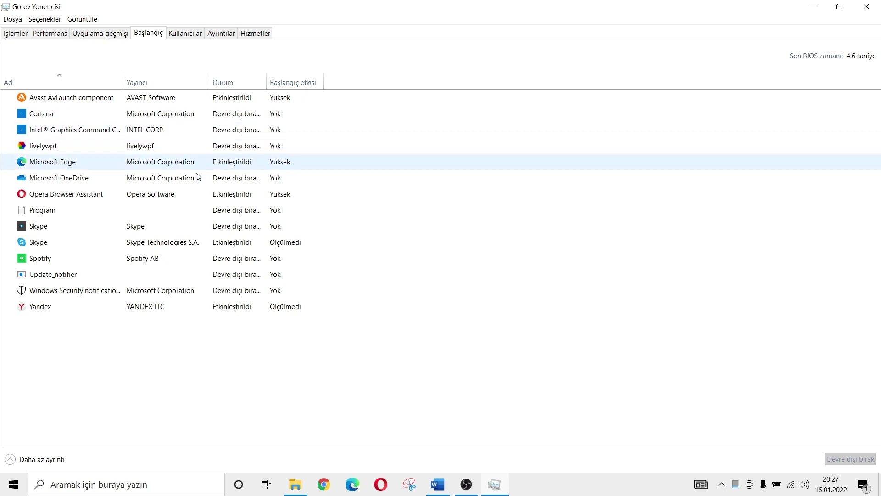
# Step: Disable the Opera Browser Assistant and Skype Technologies S.A. Skype entries from running at startup
pyautogui.rightClick(233, 195)
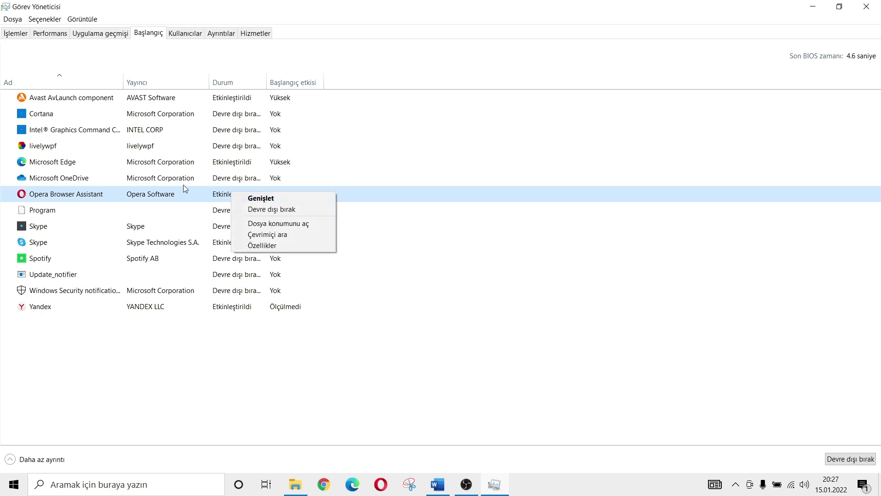
pyautogui.click(257, 212)
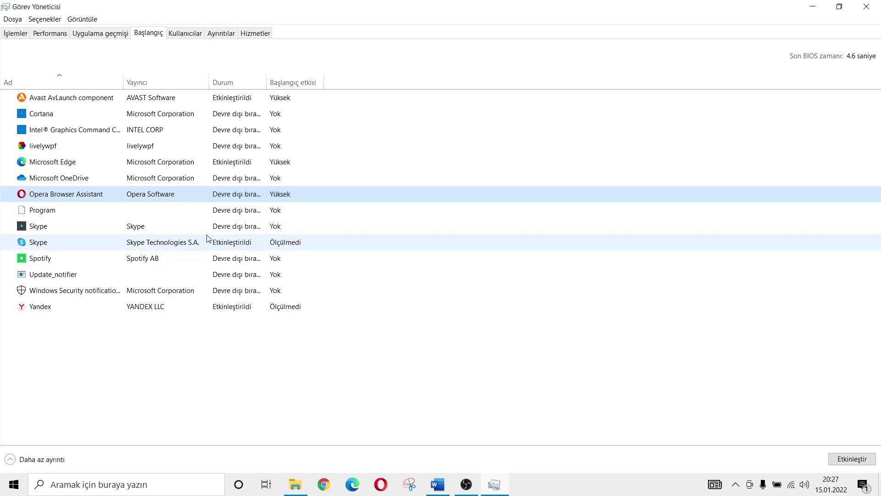
pyautogui.click(219, 245)
pyautogui.rightClick(219, 245)
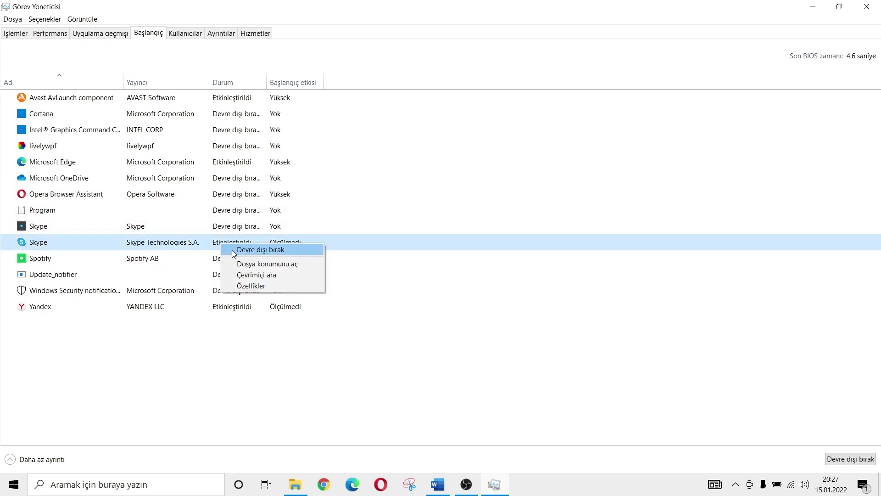
pyautogui.click(232, 250)
# Step: Disable the Yandex entry from running at startup
pyautogui.click(230, 310)
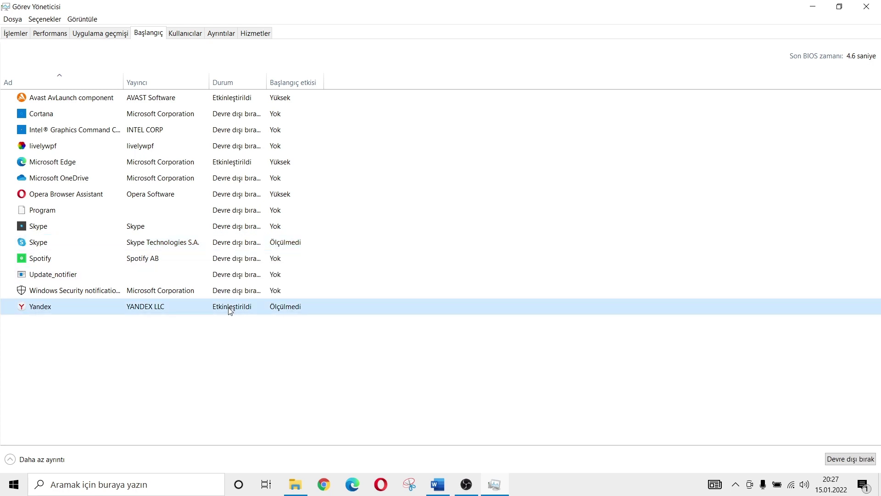
pyautogui.rightClick(229, 308)
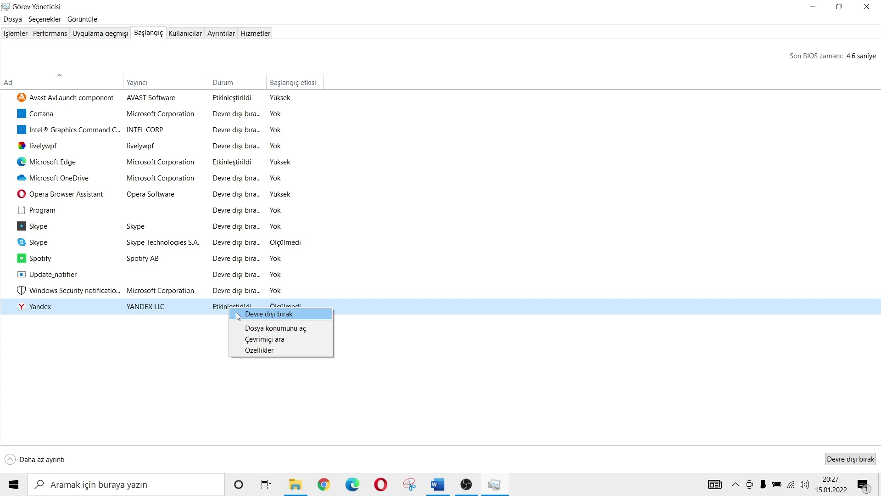
pyautogui.click(236, 312)
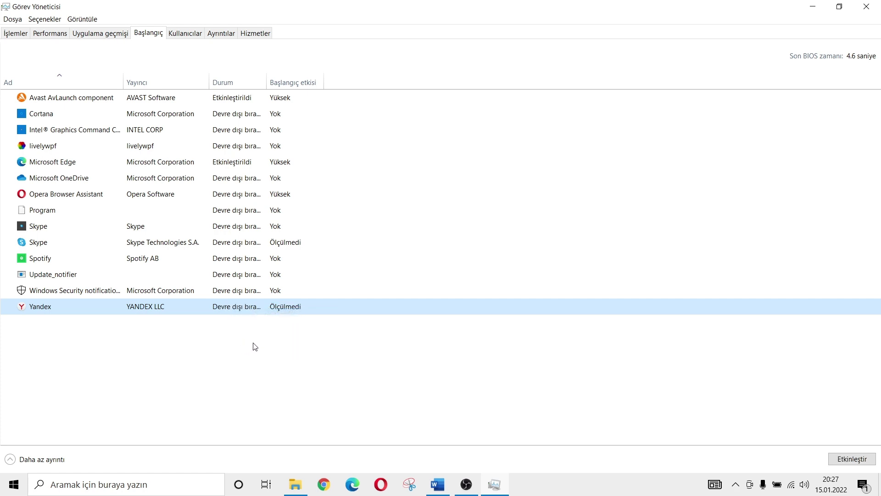
pyautogui.rightClick(587, 480)
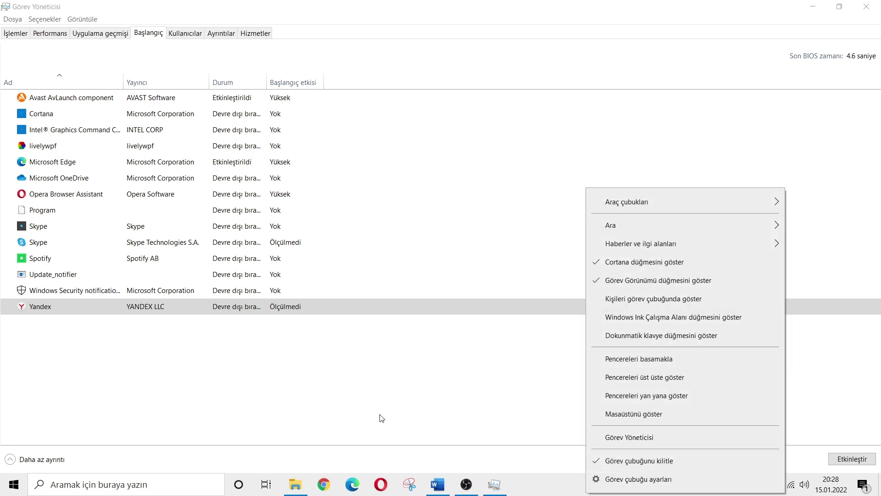
pyautogui.click(381, 418)
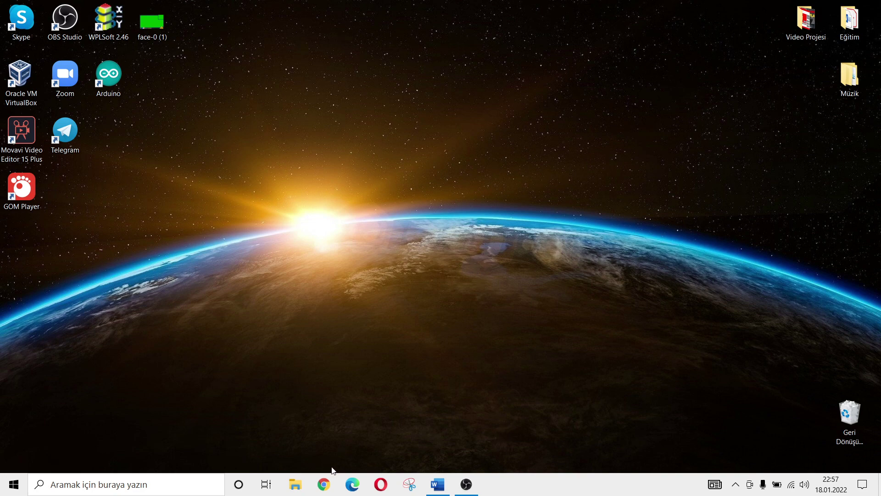
# Step: Open the Performance Options through the properties of Bu bilgisayar in File Explorer and its advanced system settings
pyautogui.click(296, 485)
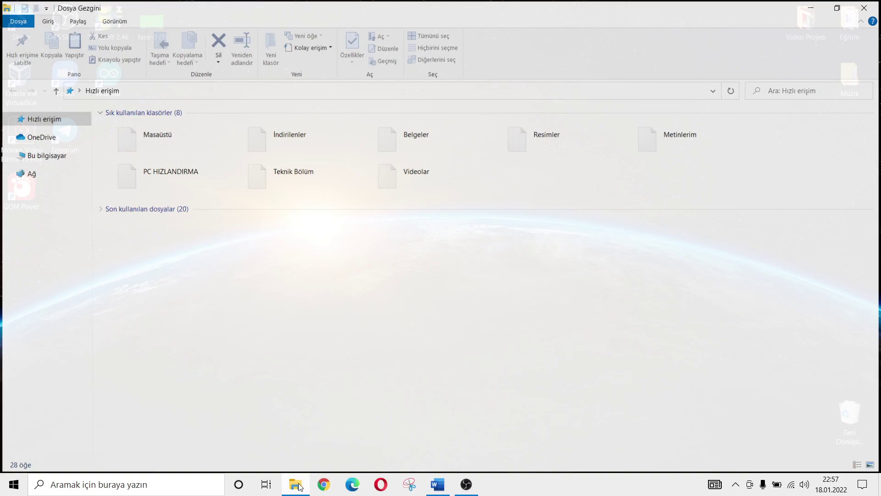
pyautogui.moveTo(295, 490)
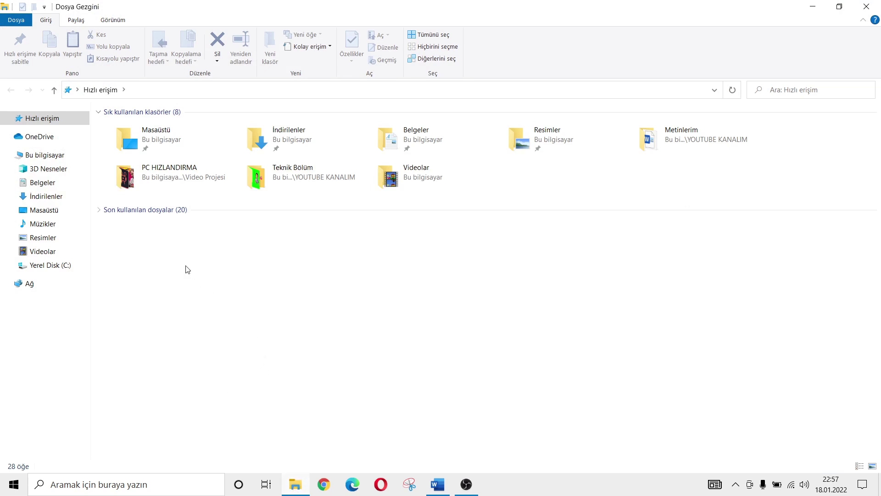
pyautogui.rightClick(50, 159)
pyautogui.click(110, 308)
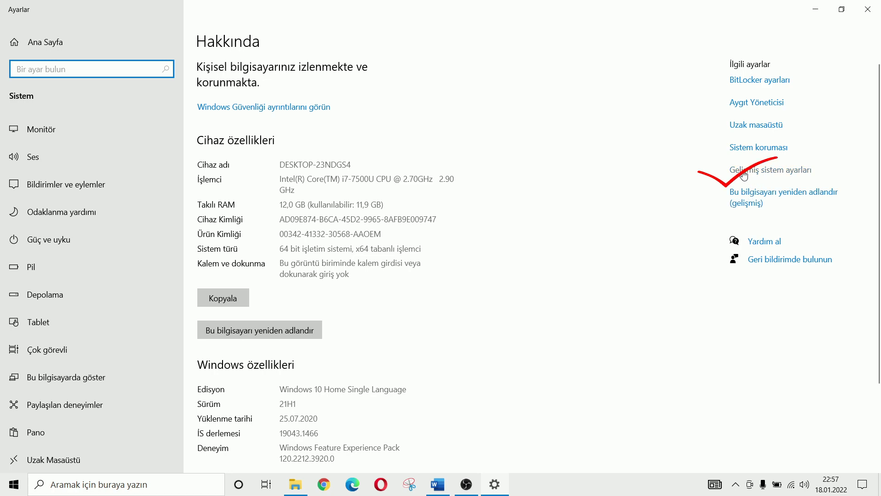
pyautogui.click(755, 172)
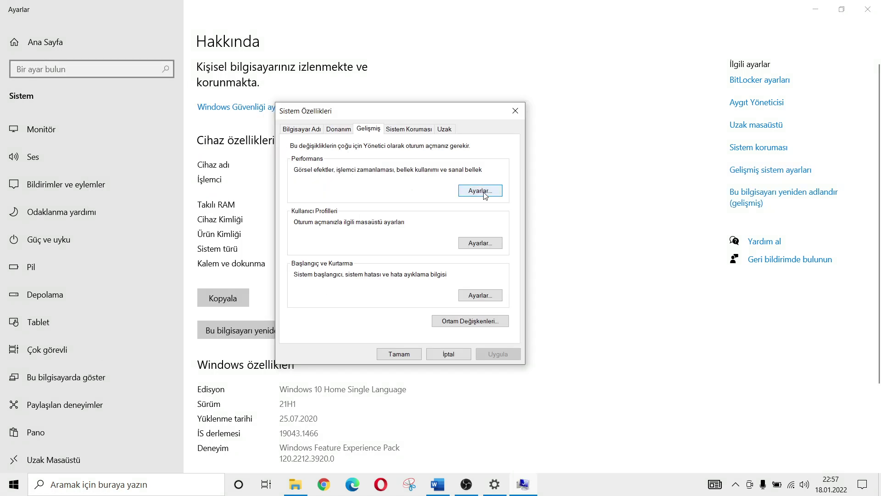
pyautogui.click(482, 191)
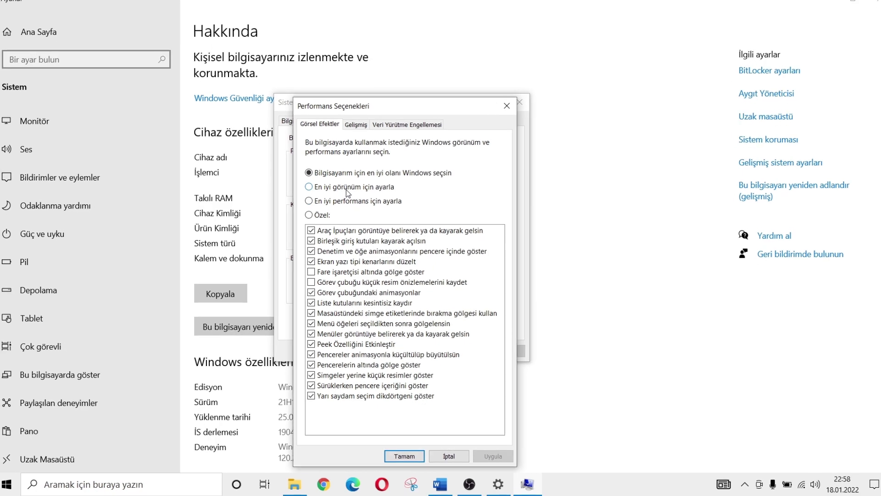
# Step: Set the visual effects to "En iyi performans için ayarla" and accept the performance options
pyautogui.click(340, 148)
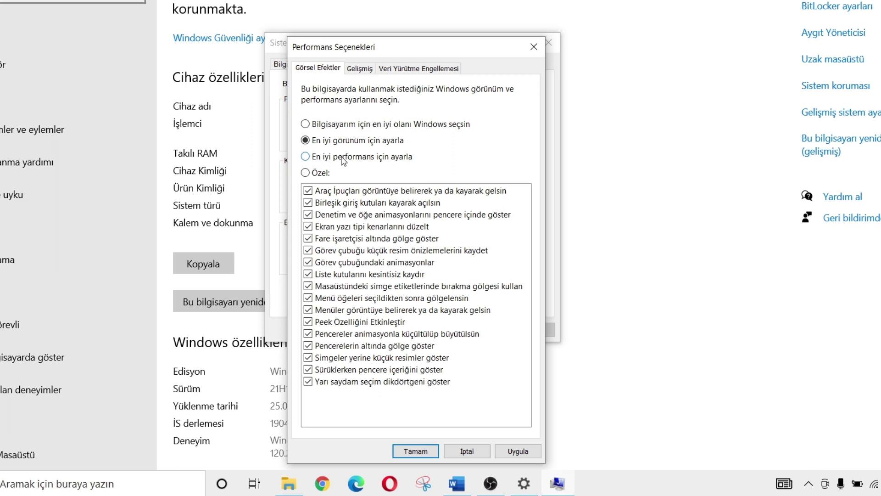
pyautogui.click(344, 159)
pyautogui.click(395, 457)
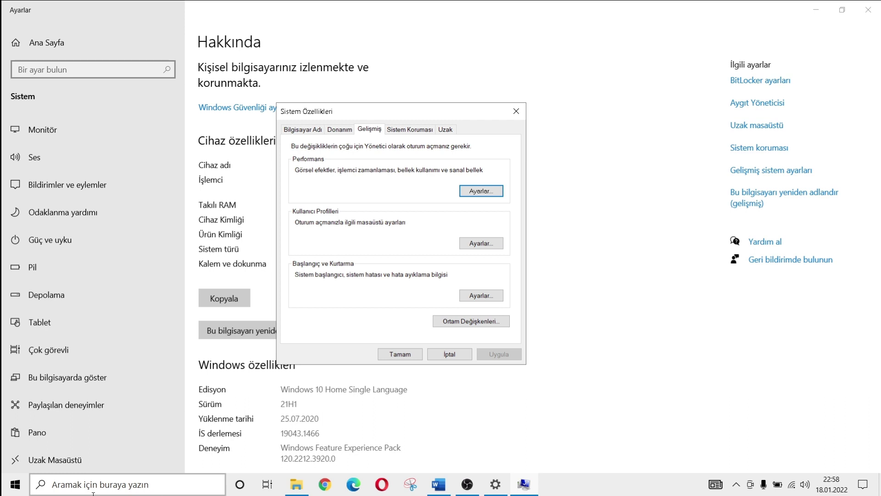
# Step: Enable "Sürüklerken pencere içeriğini göster" and move the System Properties window before and after to compare how it is displayed
pyautogui.moveTo(338, 115); pyautogui.dragTo(392, 121)
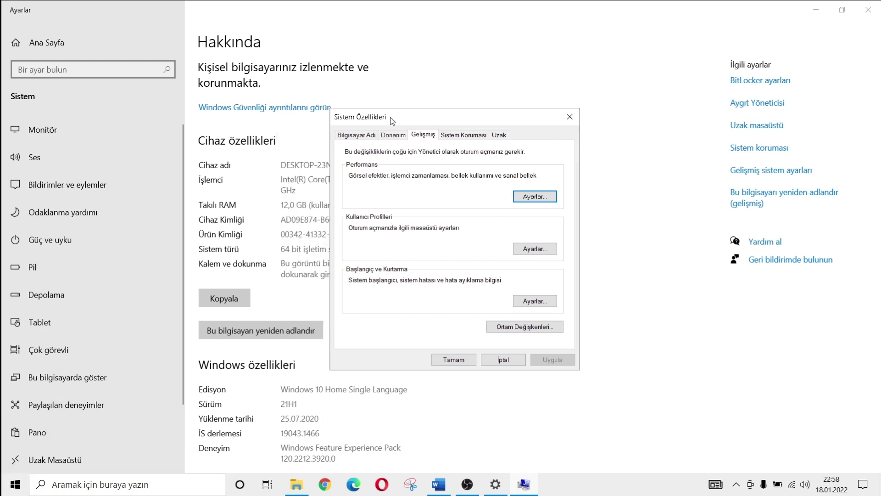
pyautogui.moveTo(385, 118); pyautogui.dragTo(417, 136)
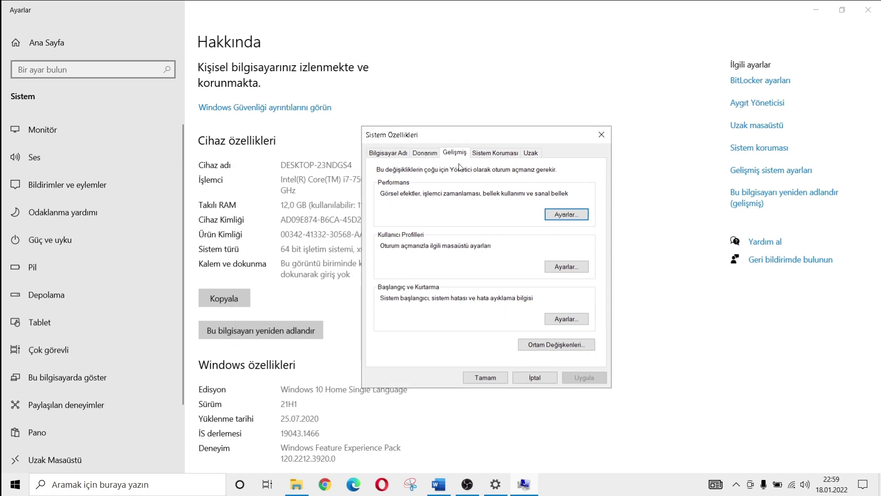
pyautogui.click(568, 215)
pyautogui.click(492, 456)
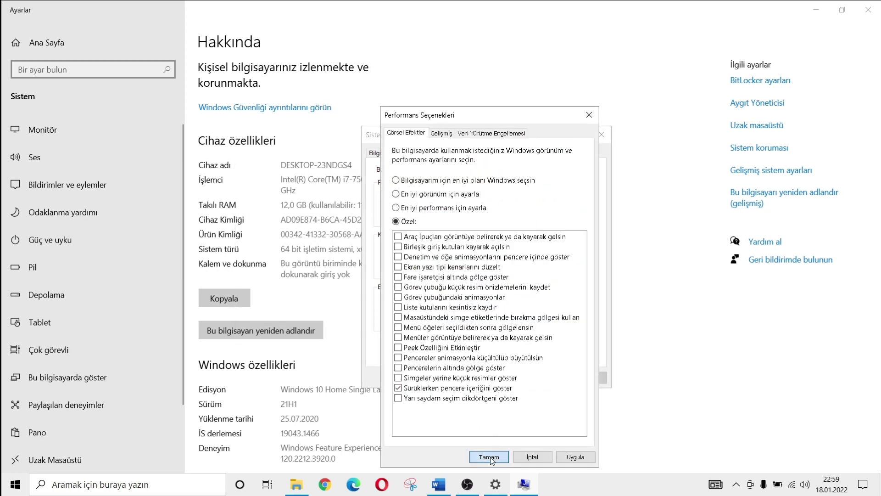
pyautogui.moveTo(464, 139); pyautogui.dragTo(480, 161)
# Step: Turn "Sürüklerken pencere içeriğini göster" back off and test moving the System Properties window
pyautogui.click(578, 231)
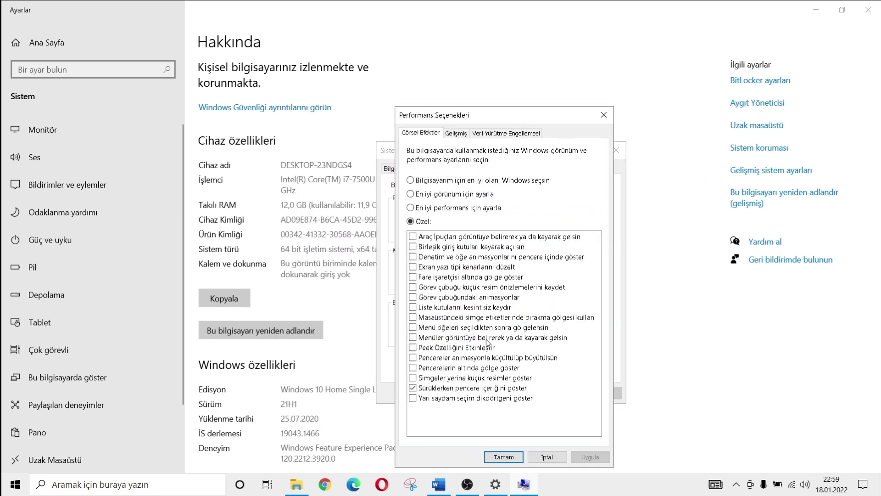
pyautogui.click(438, 391)
pyautogui.click(500, 456)
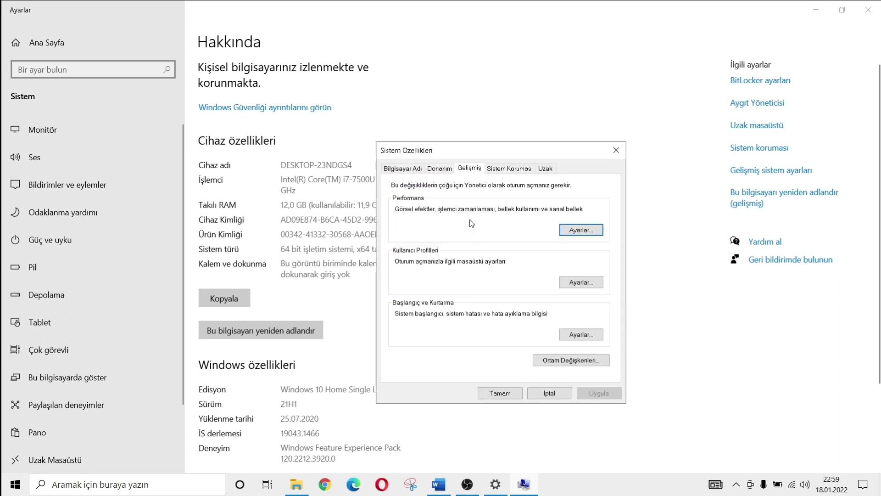
pyautogui.moveTo(460, 157)
pyautogui.mouseDown()
pyautogui.moveTo(380, 118)
pyautogui.moveTo(454, 156)
pyautogui.mouseUp()
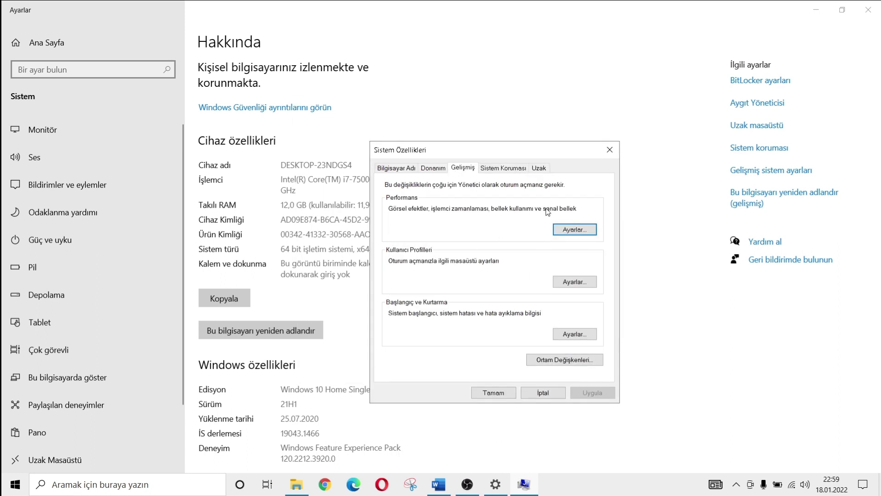
# Step: Accept the System Properties, clear the open windows away and open the Video Projesi folder from the desktop
pyautogui.click(500, 393)
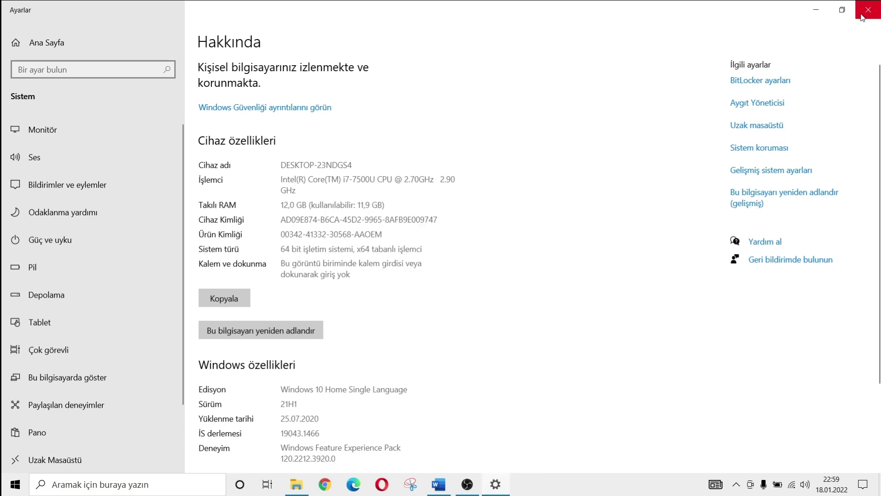
pyautogui.click(816, 10)
pyautogui.click(841, 8)
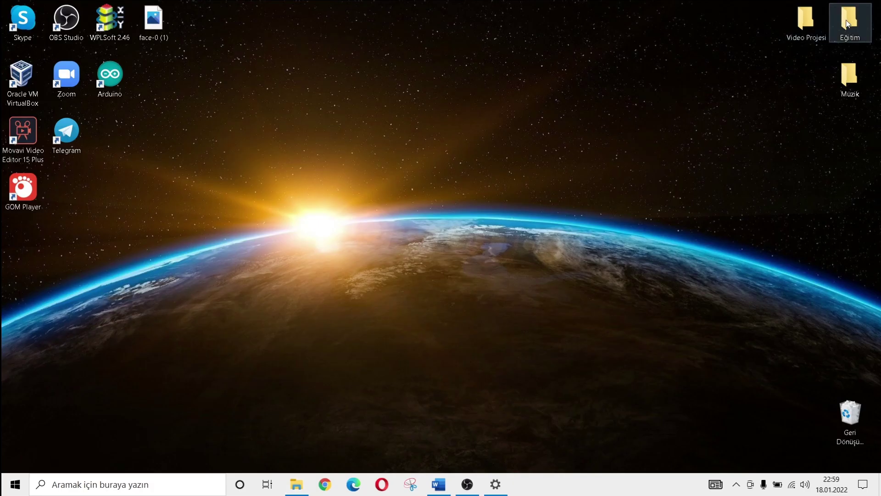
pyautogui.doubleClick(849, 21)
# Step: Go through the image files in the Video Projesi folder to examine how their icons are displayed
pyautogui.click(573, 146)
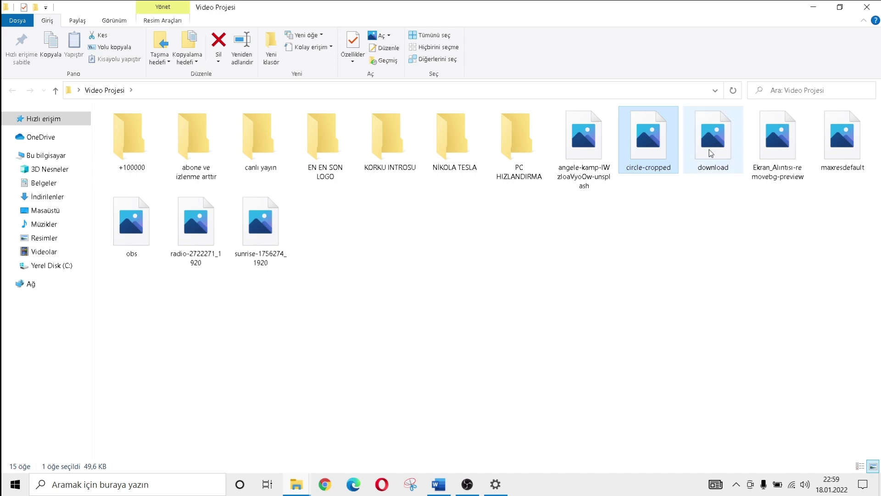
pyautogui.click(780, 154)
pyautogui.click(834, 154)
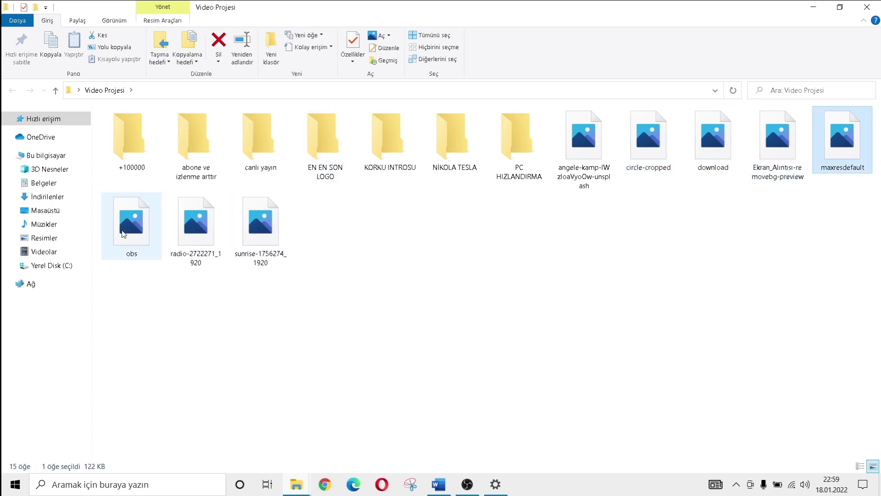
pyautogui.click(194, 238)
pyautogui.click(279, 242)
pyautogui.click(378, 255)
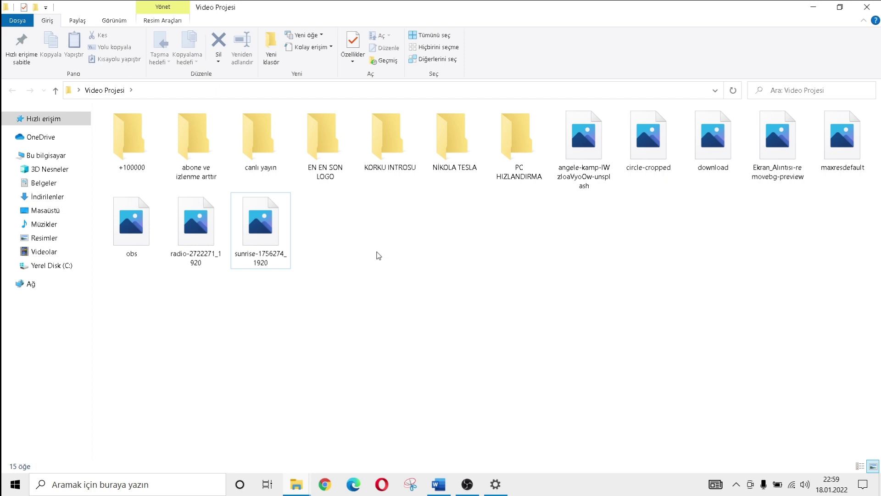
# Step: Return to the other File Explorer window and reopen the Performance Options from the properties of Bu bilgisayar
pyautogui.click(294, 488)
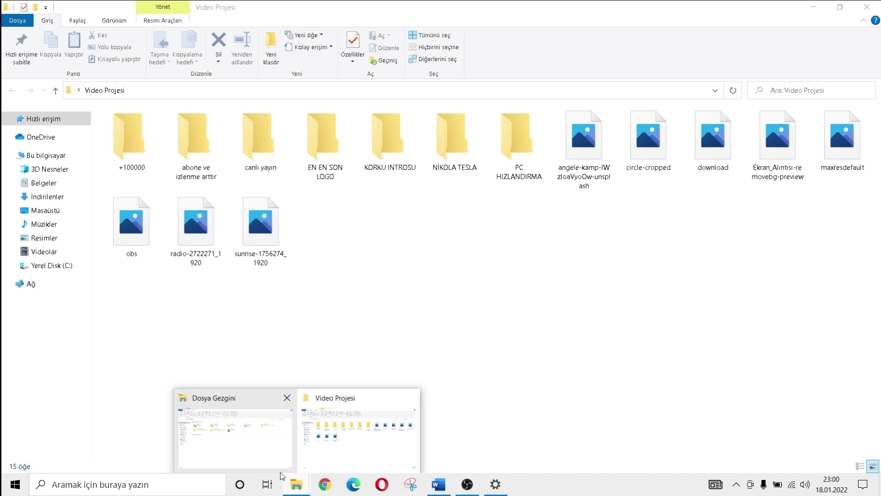
pyautogui.click(248, 436)
pyautogui.rightClick(53, 160)
pyautogui.click(109, 309)
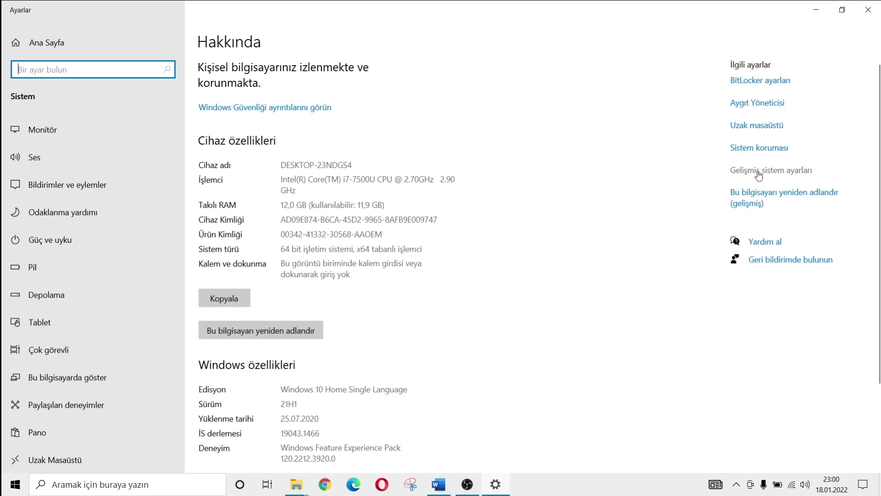
pyautogui.click(759, 172)
pyautogui.click(303, 194)
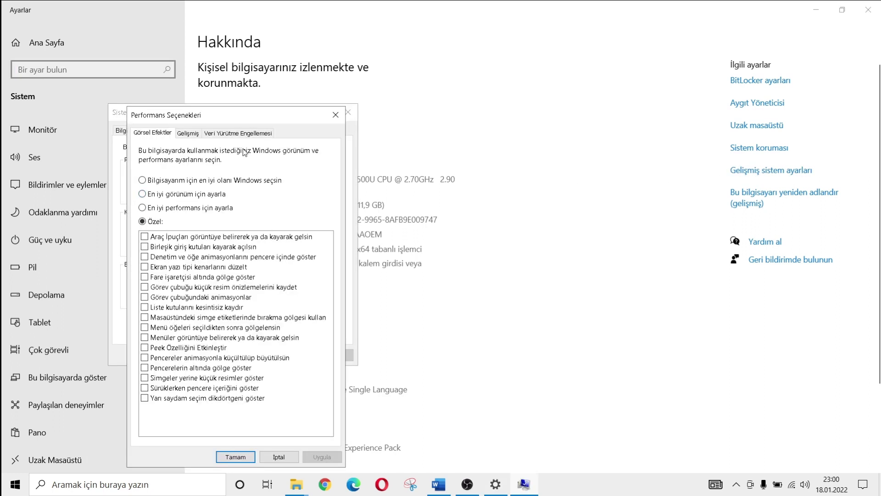
# Step: Enable "Simgeler yerine küçük resimler göster" in the visual effects and accept both system dialogs
pyautogui.click(166, 379)
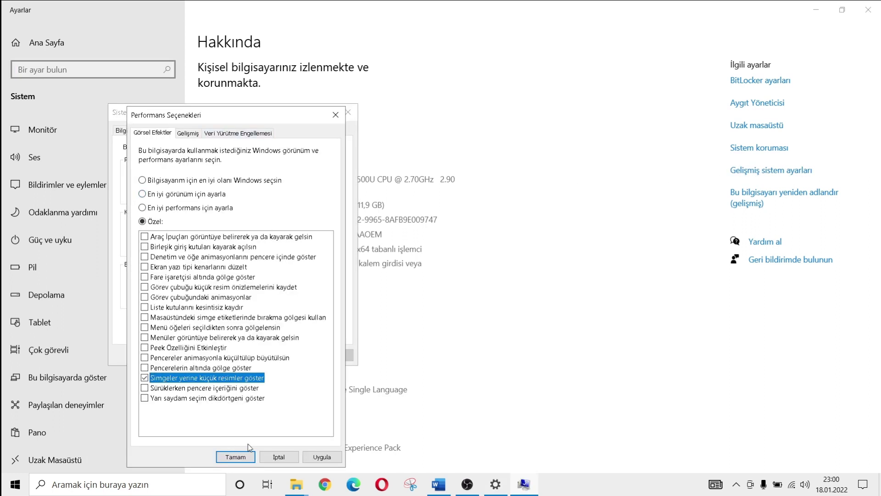
pyautogui.click(246, 457)
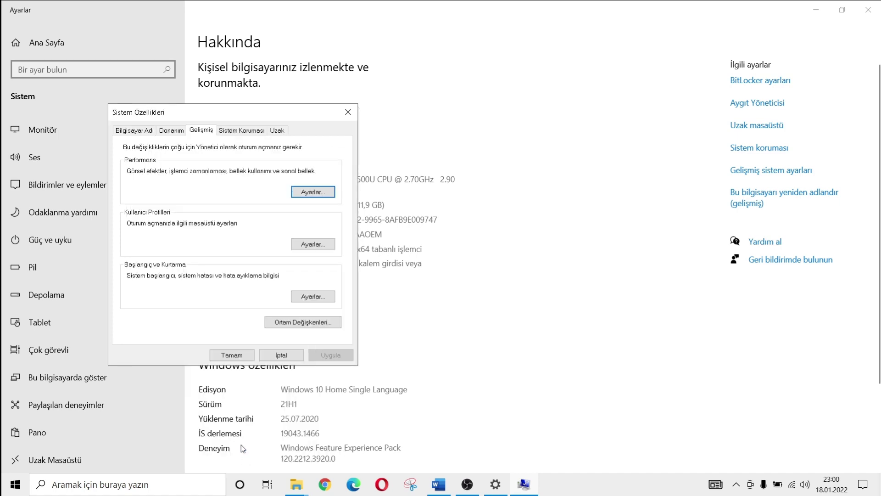
pyautogui.click(231, 356)
# Step: Return to the Video Projesi folder and examine the thumbnails of its image files
pyautogui.moveTo(301, 487)
pyautogui.click(356, 452)
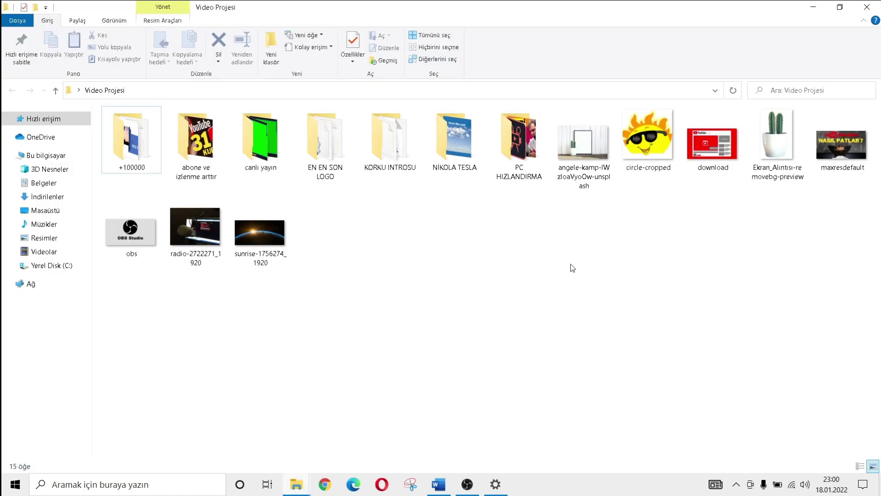
pyautogui.click(648, 138)
pyautogui.press('Right')
pyautogui.press('Right')
pyautogui.press('Right')
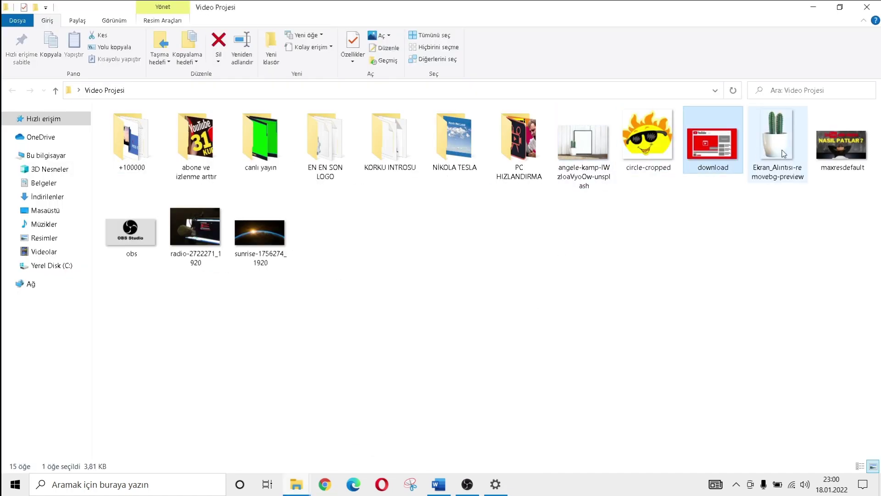
pyautogui.press('Left')
pyautogui.press('Left')
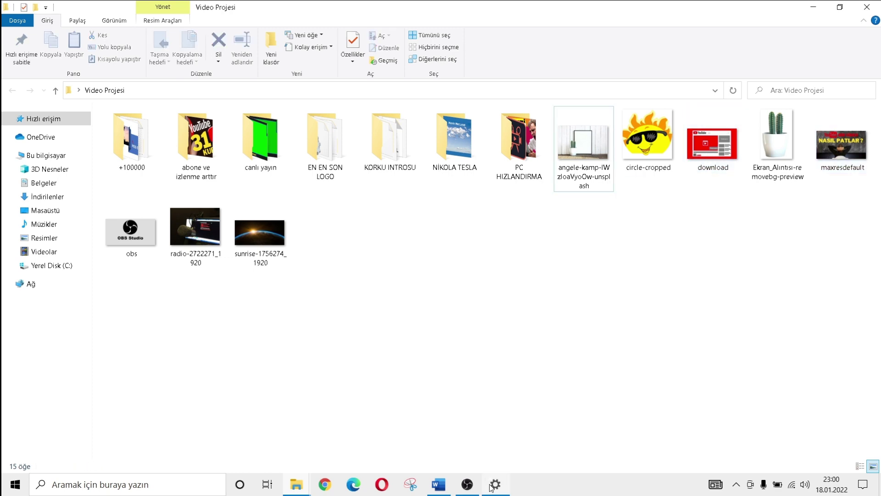
# Step: Reopen the Performance Options, set the visual effects to "En iyi performans için ayarla" and accept both system dialogs
pyautogui.click(492, 487)
pyautogui.click(759, 171)
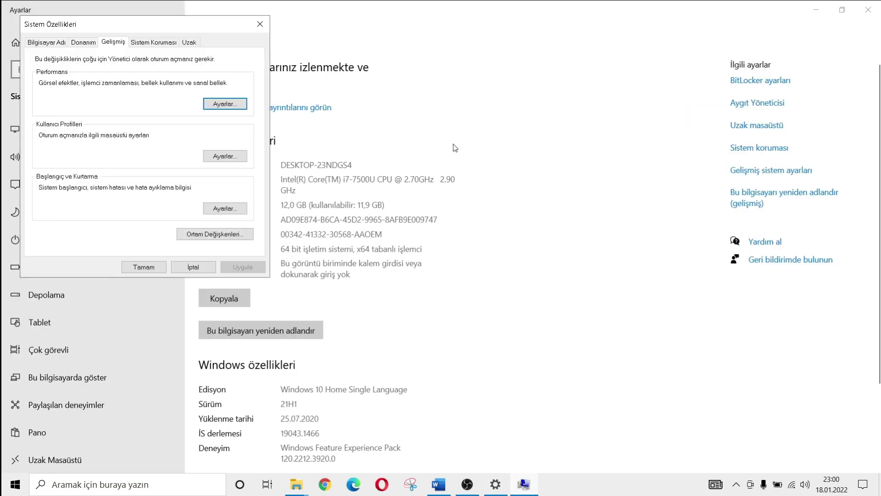
pyautogui.click(236, 159)
pyautogui.click(84, 160)
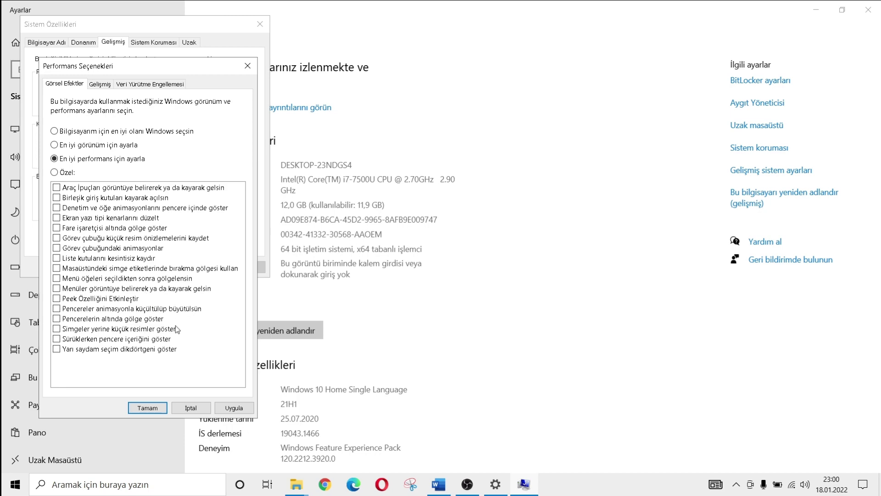
pyautogui.click(154, 409)
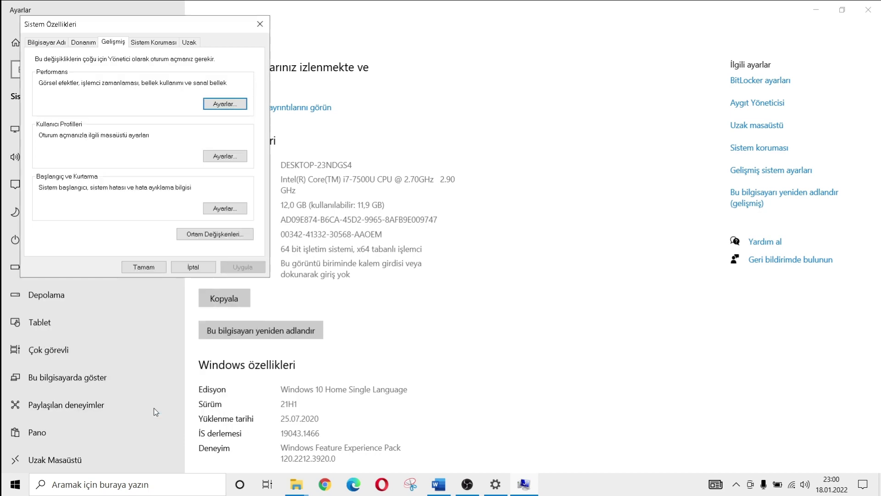
pyautogui.click(144, 268)
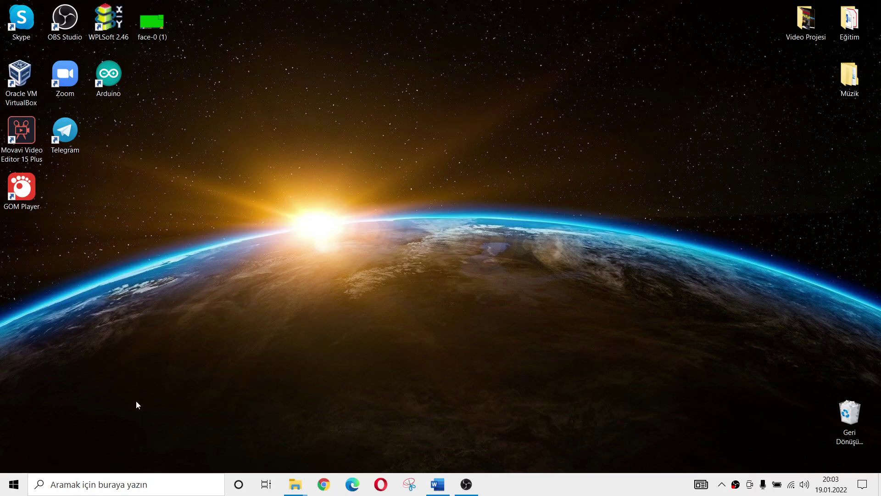
# Step: Find the Çalıştır app with a Windows search and run %temp% to open the user's Temp folder
pyautogui.click(90, 480)
pyautogui.write('çalış')
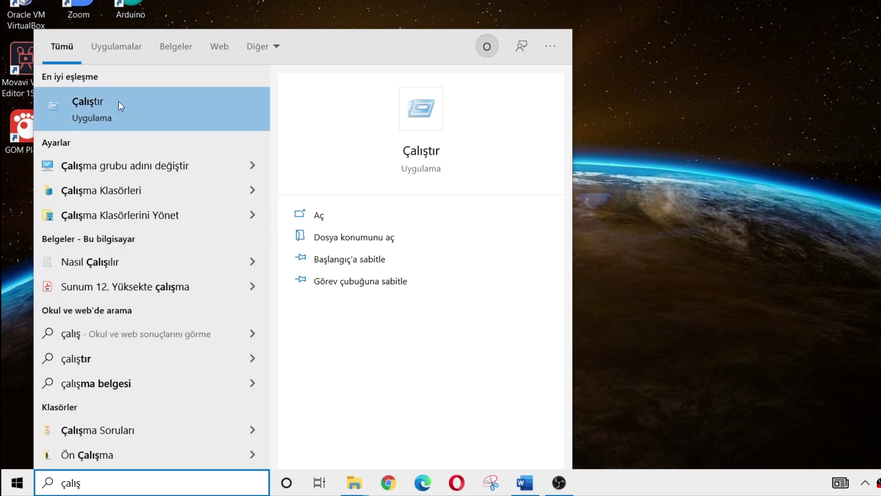
pyautogui.click(119, 102)
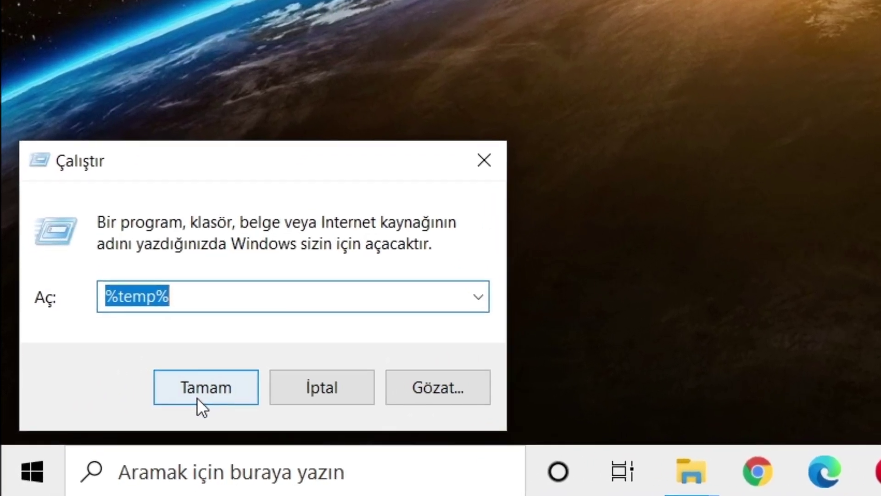
pyautogui.click(198, 395)
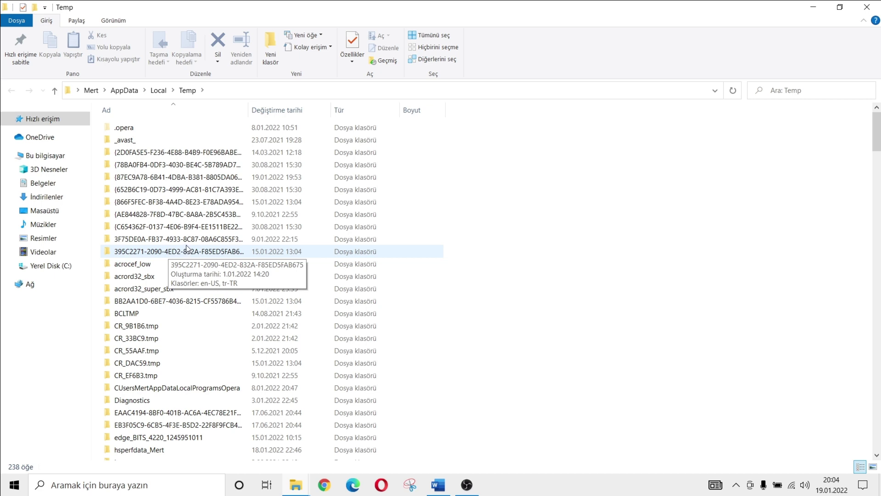
# Step: Delete everything in the user's Temp folder, skipping the items in use, and close the folder window
pyautogui.click(186, 244)
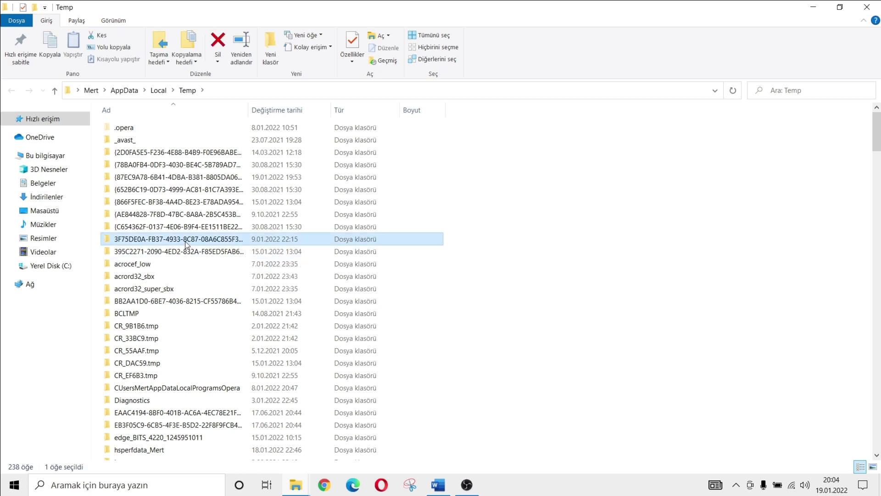
pyautogui.hotkey('ctrl', 'a')
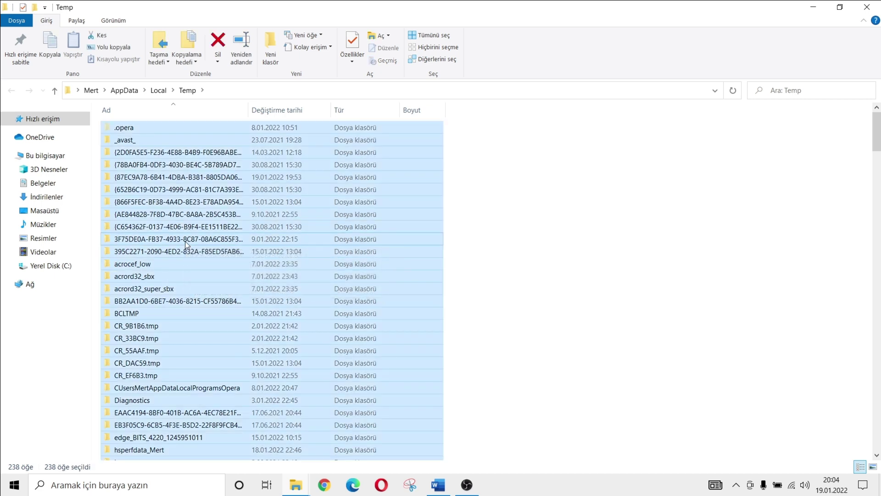
pyautogui.press('Delete')
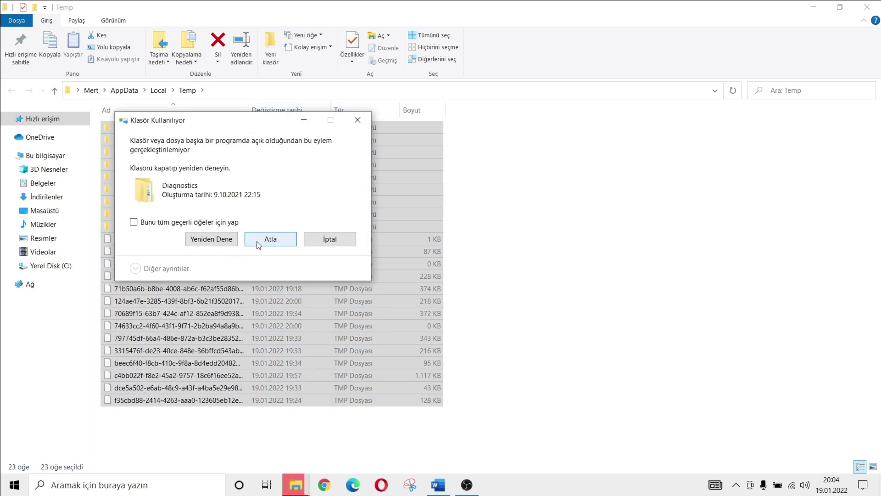
pyautogui.click(259, 244)
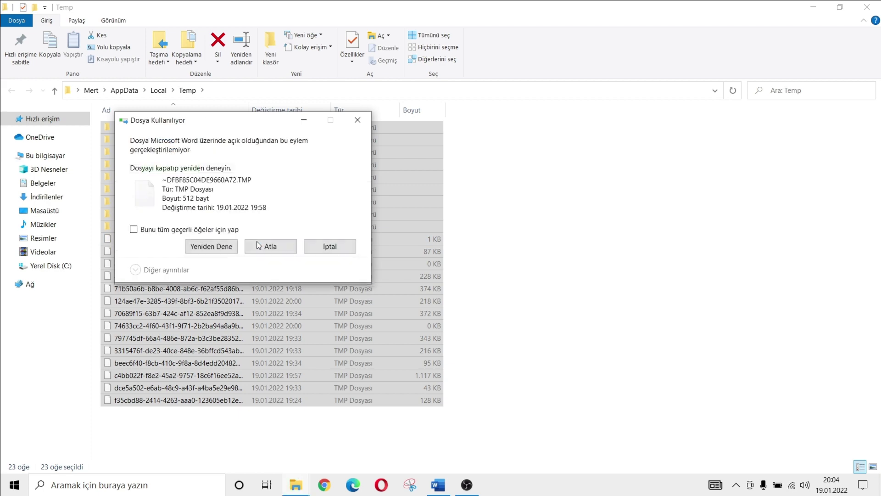
pyautogui.click(259, 244)
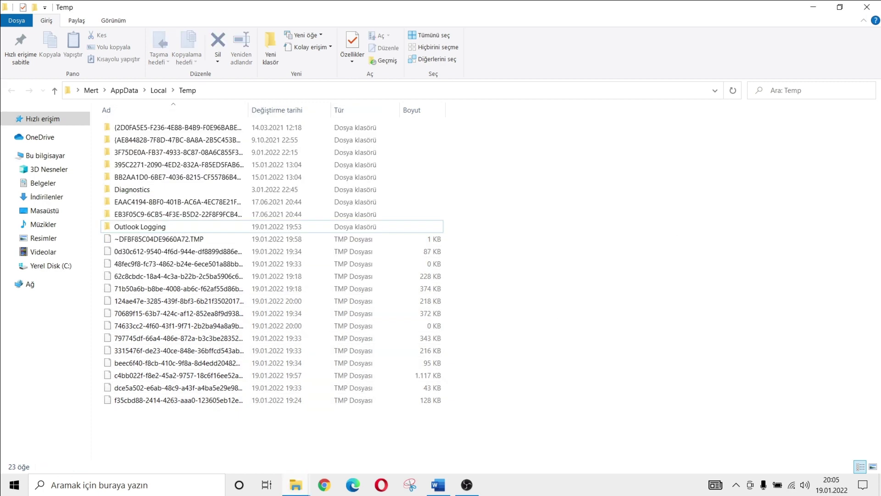
pyautogui.click(867, 7)
# Step: Open Çalıştır again and run temp without the percent signs to open the Windows Temp folder
pyautogui.click(100, 491)
pyautogui.write('çal')
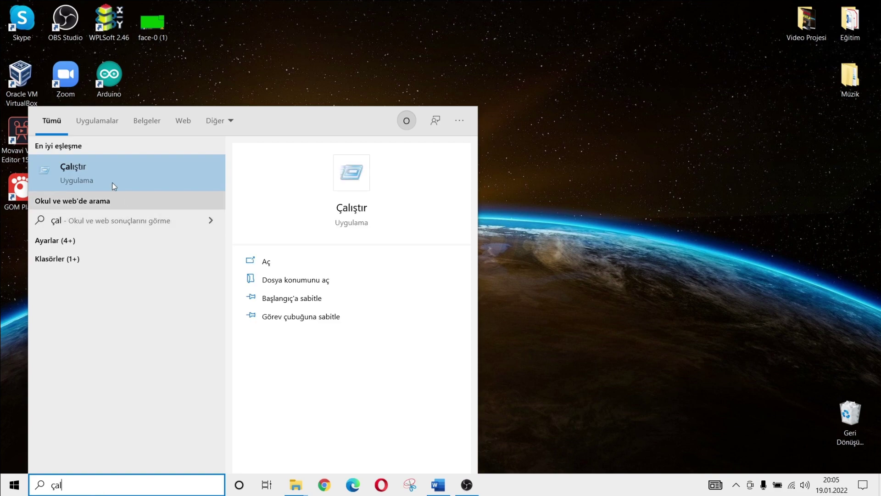
pyautogui.press('Return')
pyautogui.click(88, 410)
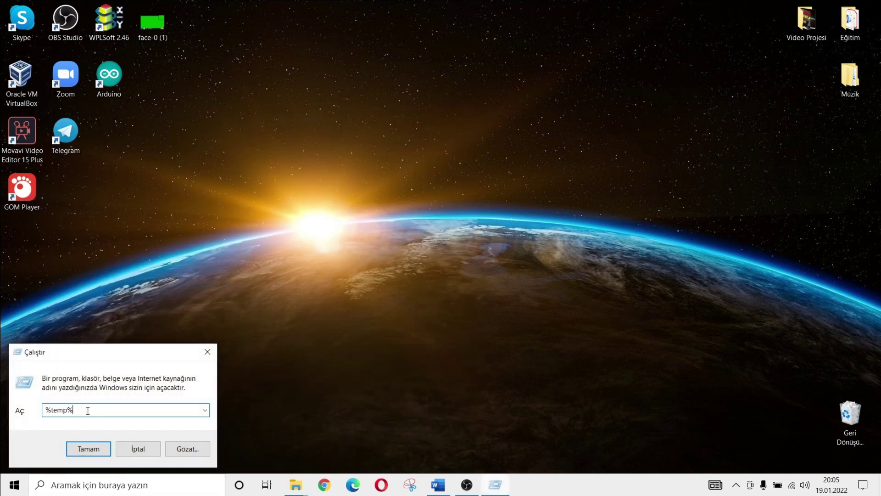
pyautogui.press('BackSpace')
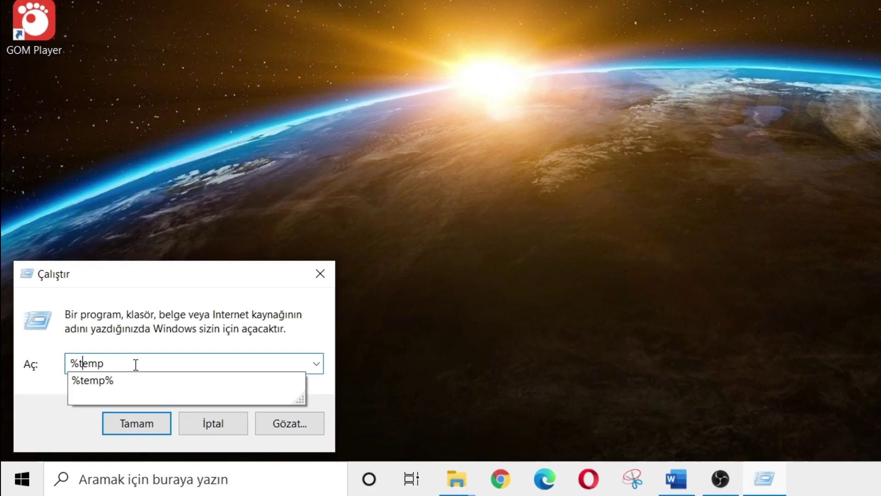
pyautogui.press('BackSpace')
pyautogui.click(142, 421)
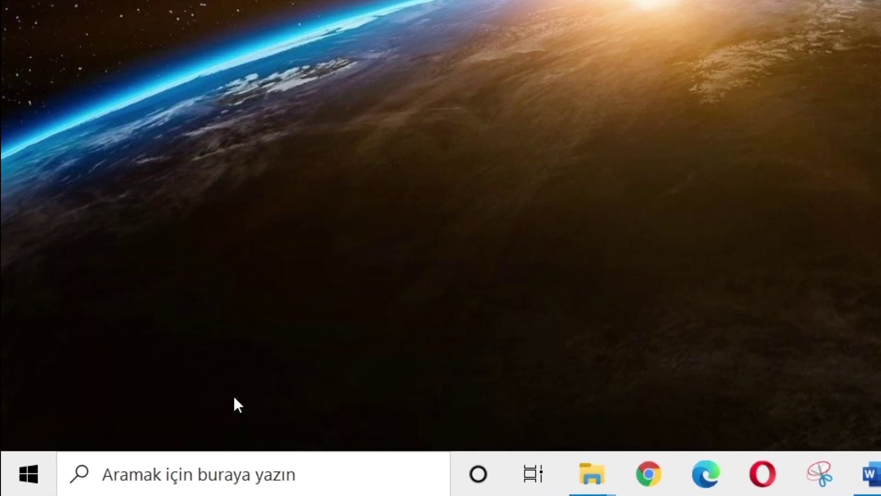
# Step: Delete everything in the Windows Temp folder, skipping all files and folders in use, and return to the desktop
pyautogui.click(371, 42)
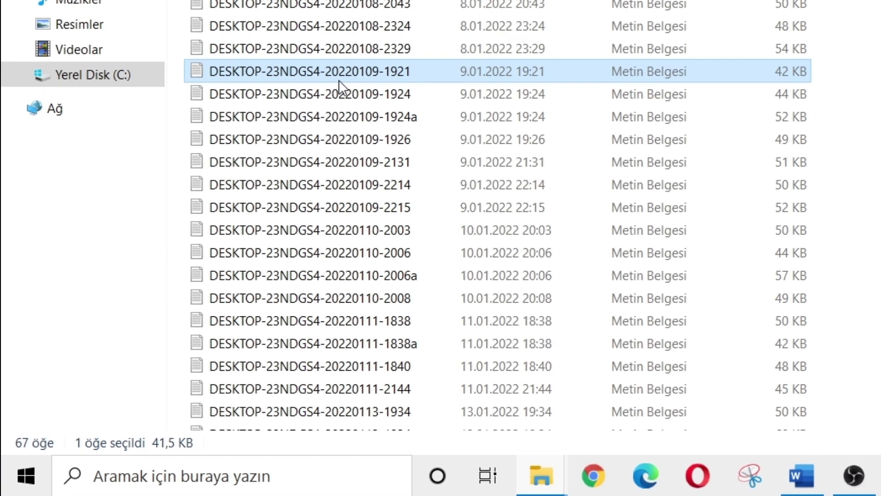
pyautogui.hotkey('ctrl', 'a')
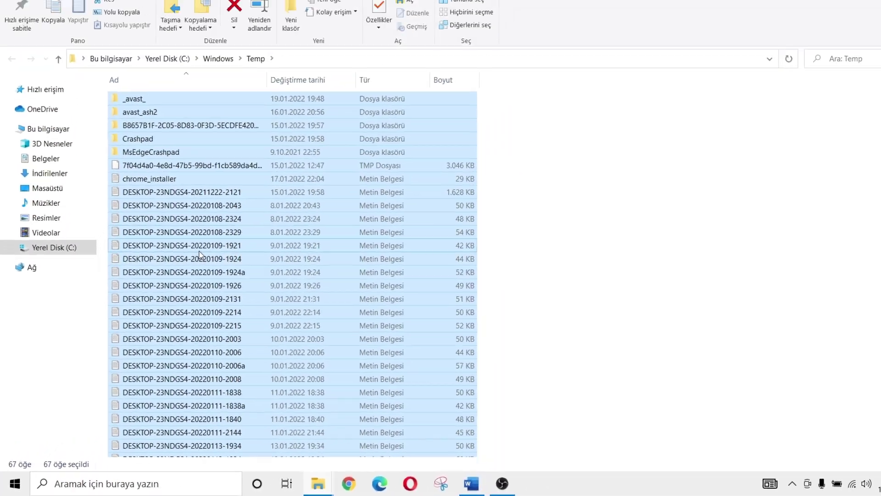
pyautogui.press('Delete')
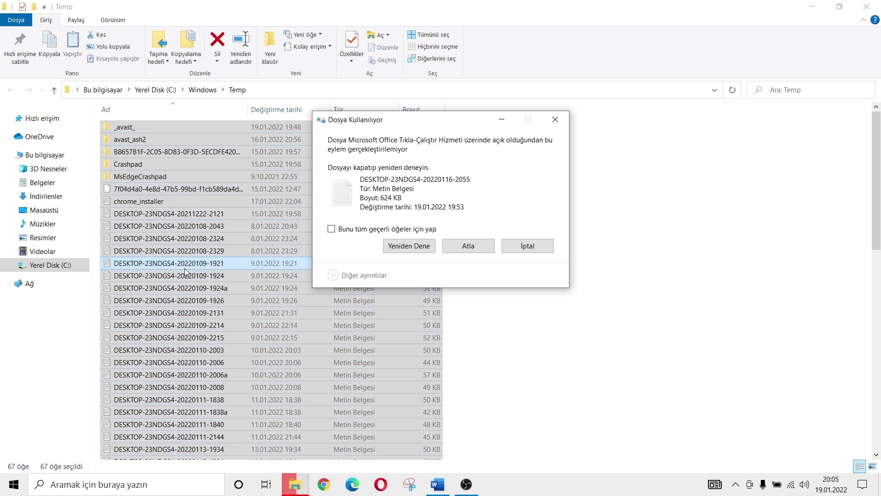
pyautogui.click(401, 231)
pyautogui.click(460, 254)
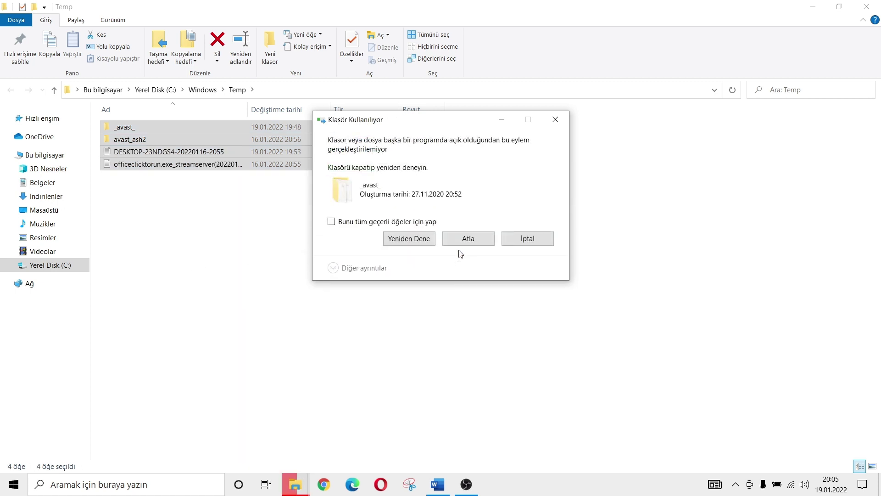
pyautogui.click(429, 223)
pyautogui.click(460, 239)
pyautogui.click(463, 242)
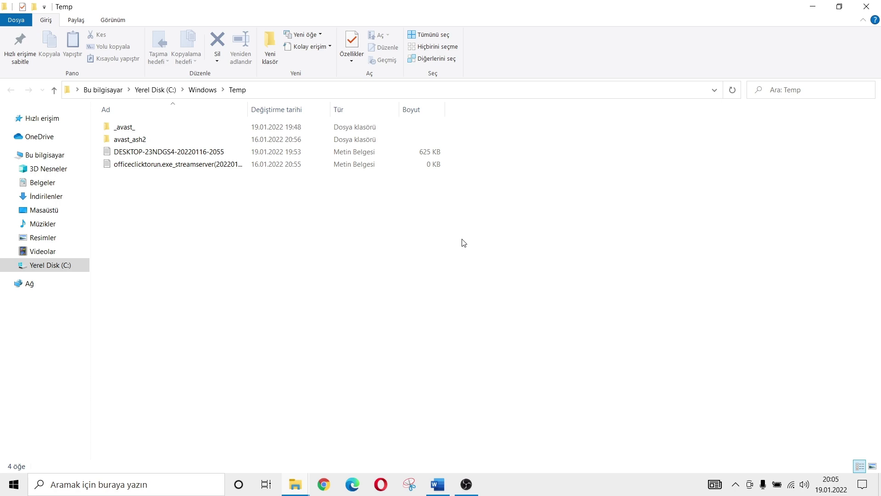
pyautogui.press('super+d')
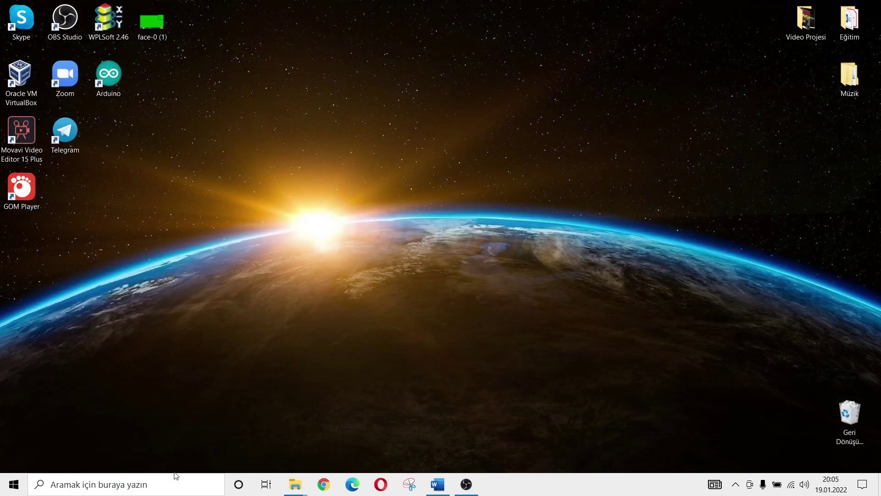
# Step: Open Çalıştır once more and run prefetch to open the Windows Prefetch folder
pyautogui.click(169, 478)
pyautogui.write('ça')
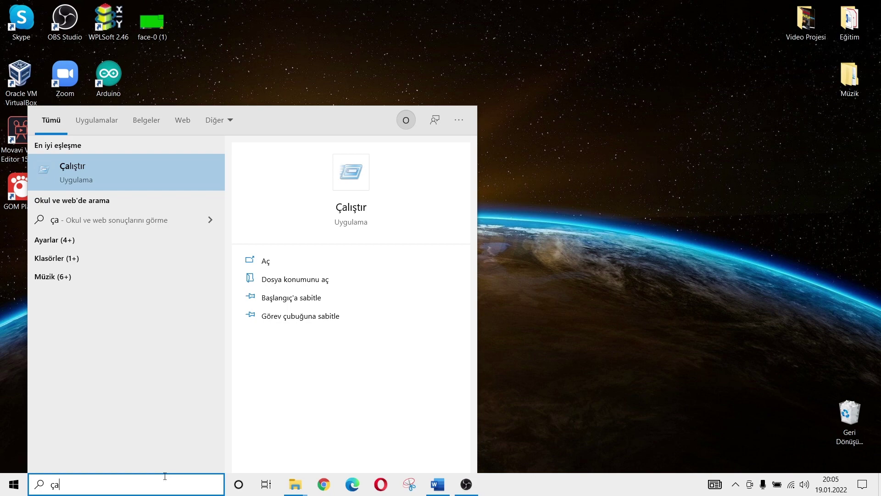
pyautogui.click(116, 184)
pyautogui.write('pr')
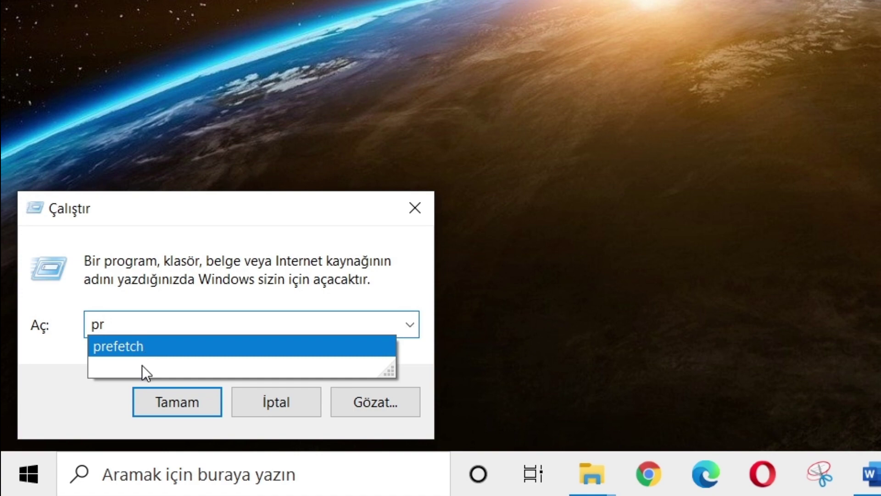
pyautogui.click(116, 389)
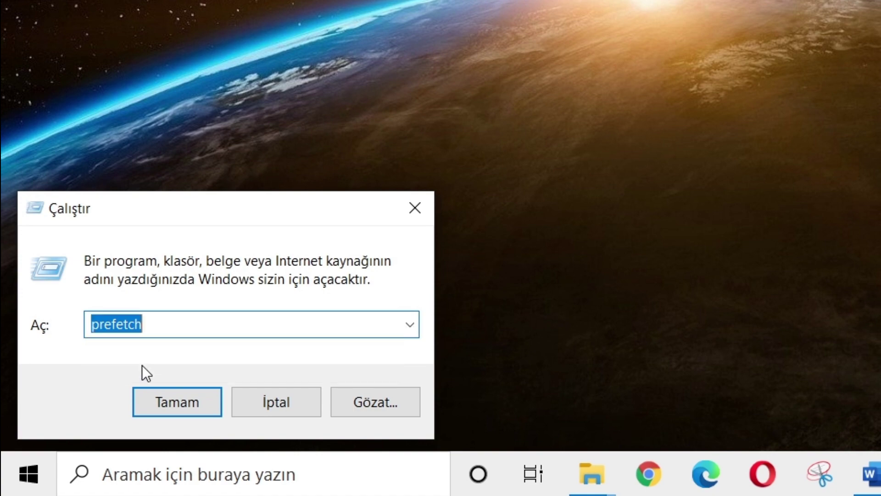
pyautogui.click(165, 330)
pyautogui.click(164, 401)
# Step: Delete everything in the Prefetch folder, skipping the file in use
pyautogui.click(665, 28)
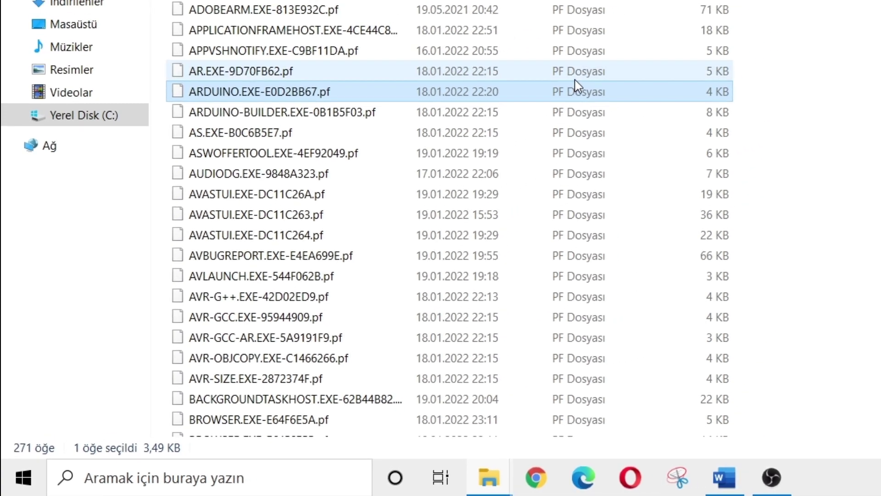
pyautogui.hotkey('ctrl', 'a')
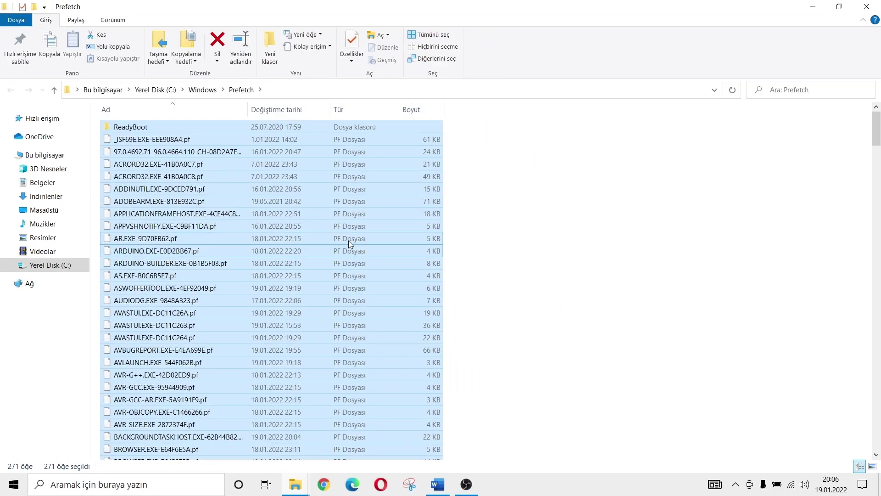
pyautogui.press('Delete')
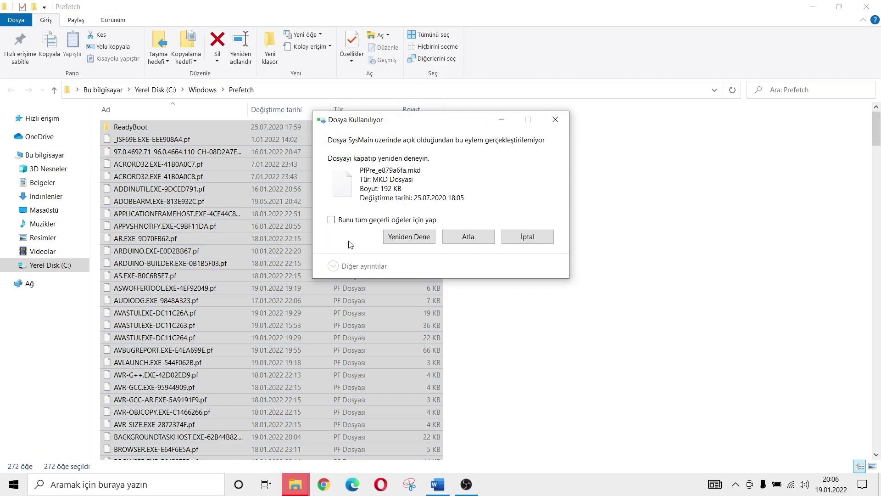
pyautogui.click(457, 240)
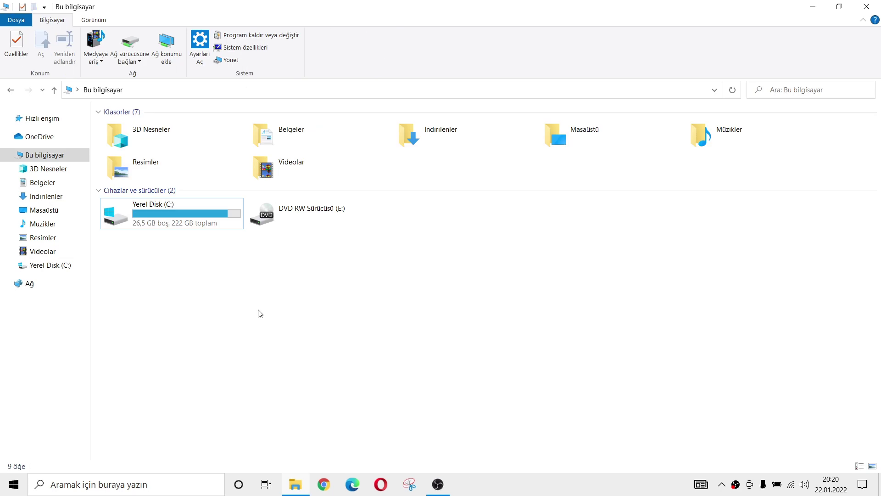
# Step: Open the properties of Yerel Disk (C:) in Bu bilgisayar and start Disk Cleanup for that drive
pyautogui.click(173, 224)
pyautogui.rightClick(195, 220)
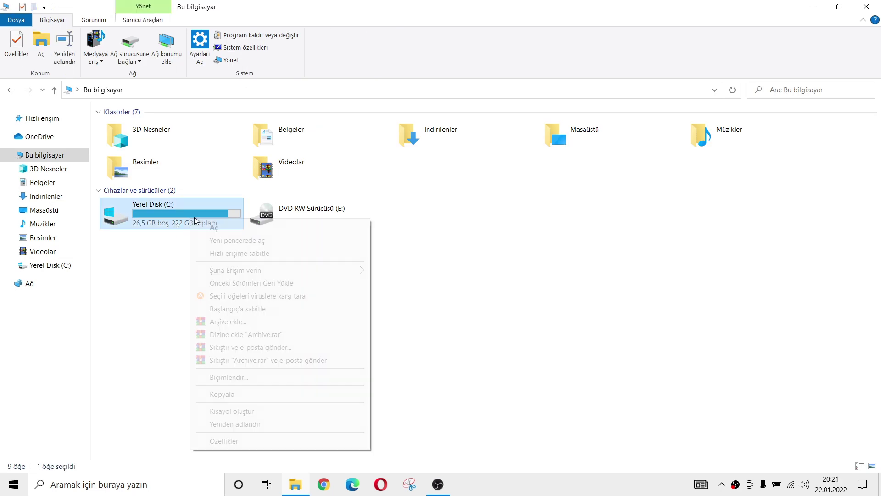
pyautogui.click(273, 441)
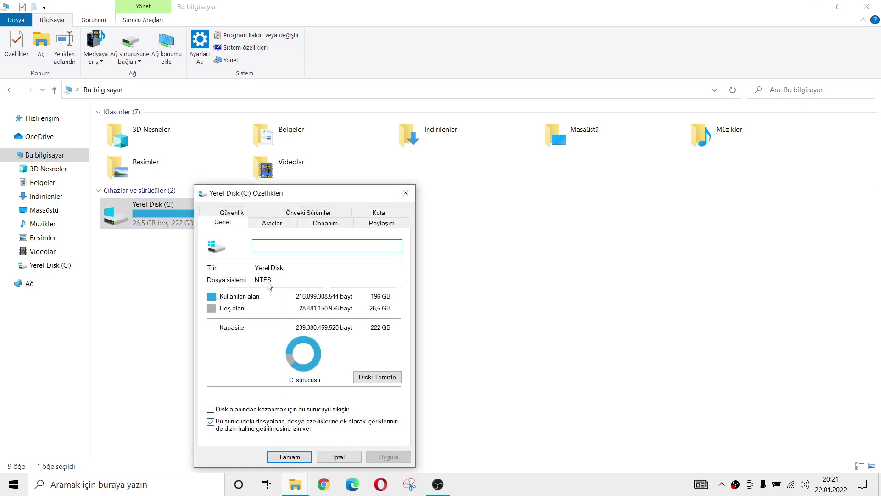
pyautogui.moveTo(307, 196); pyautogui.dragTo(376, 138)
pyautogui.click(443, 319)
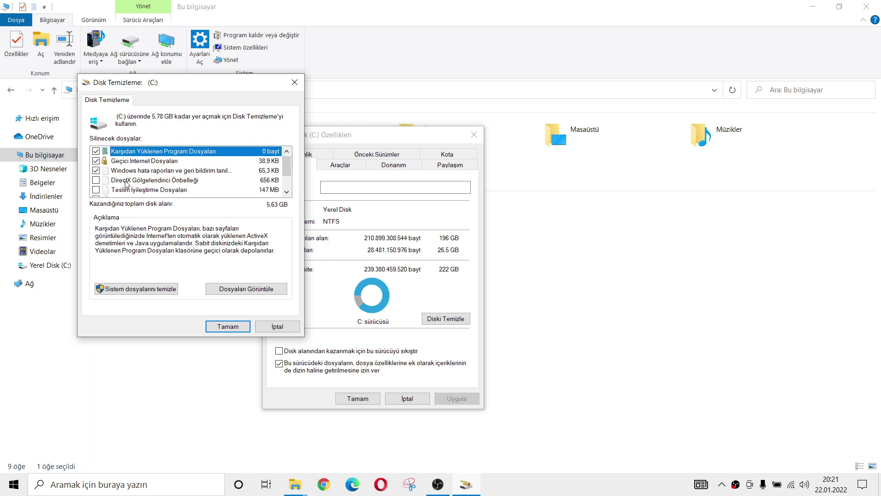
# Step: Add DirectX Gölgelendirici Önbelleği and Teslim İyileştirme Dosyaları to the files to delete and review the remaining categories, including Geri Dönüşüm Kutusu
pyautogui.click(99, 182)
pyautogui.click(100, 193)
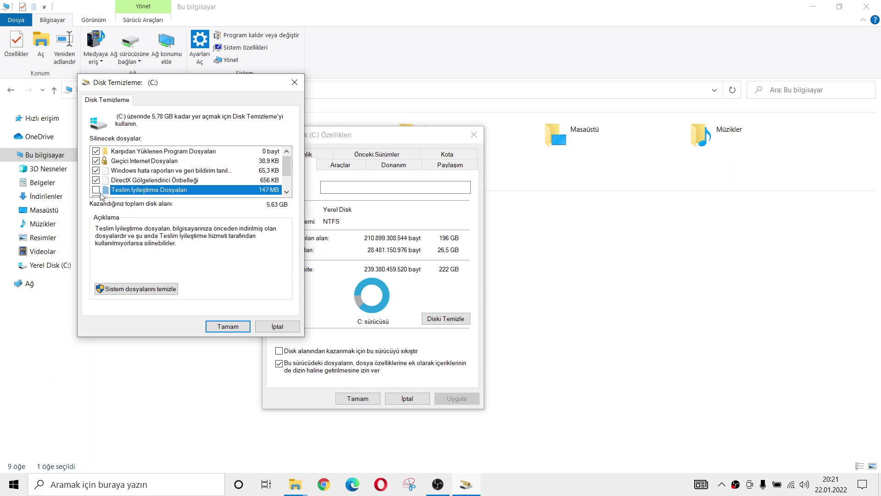
pyautogui.click(98, 190)
pyautogui.scroll(-1, 131, 182)
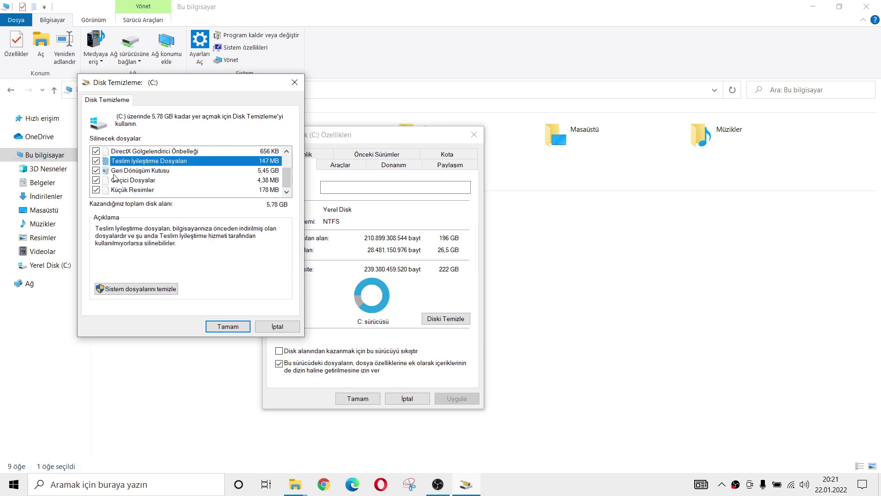
pyautogui.click(130, 171)
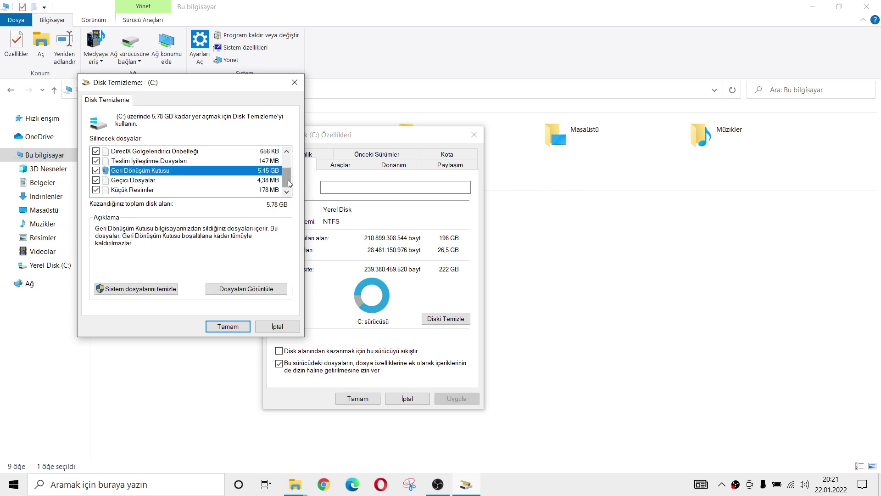
pyautogui.scroll(1, 288, 179)
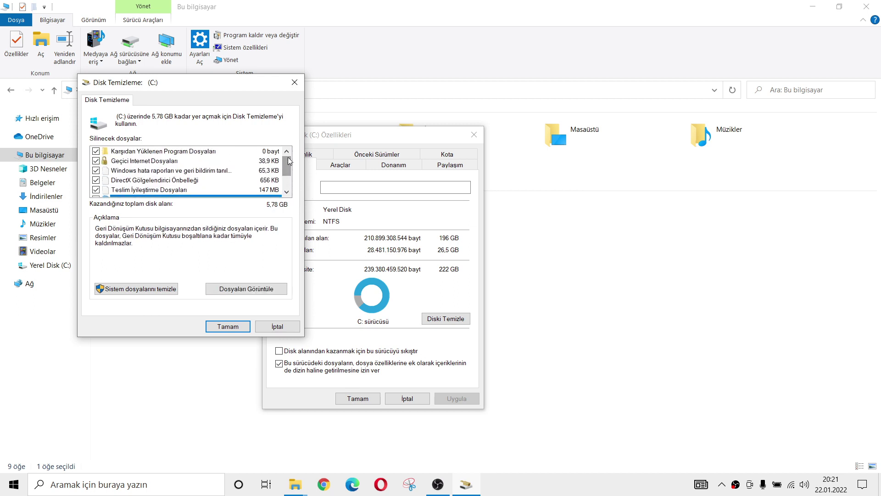
# Step: Run the cleanup of drive C: with all selected categories and approve permanently deleting the files
pyautogui.moveTo(196, 83); pyautogui.dragTo(381, 138)
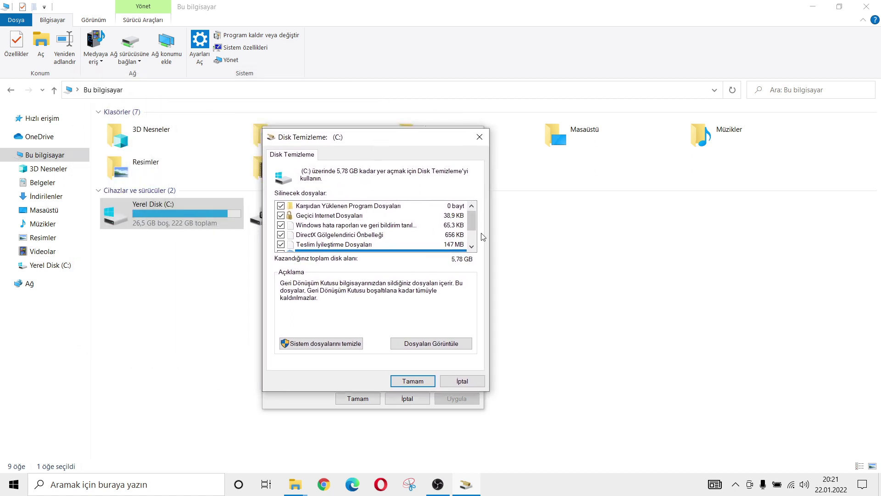
pyautogui.scroll(-1, 469, 224)
pyautogui.click(426, 384)
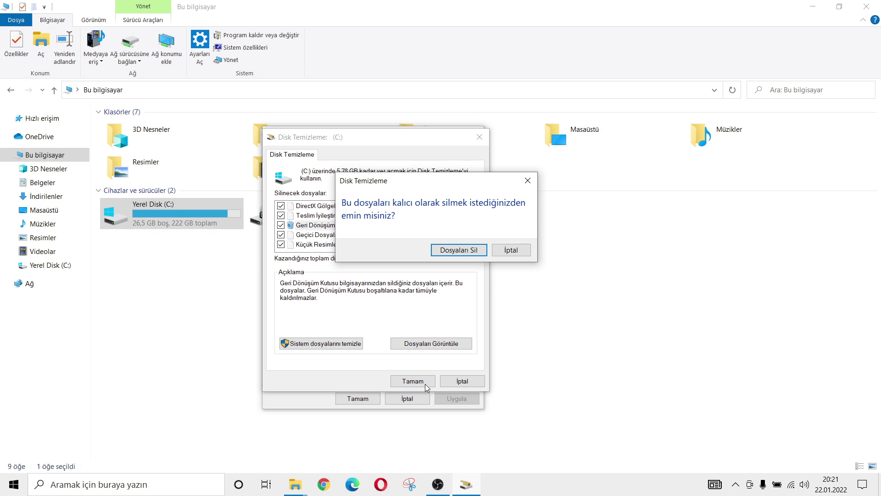
pyautogui.click(455, 251)
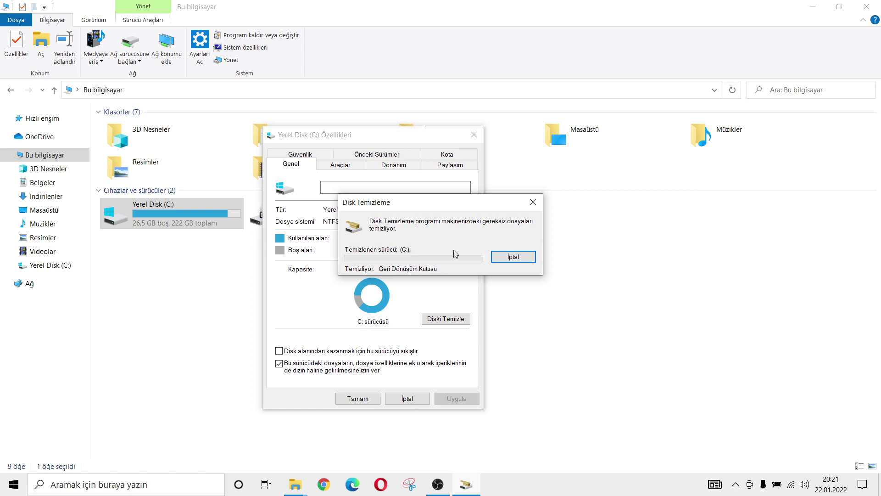
pyautogui.click(260, 323)
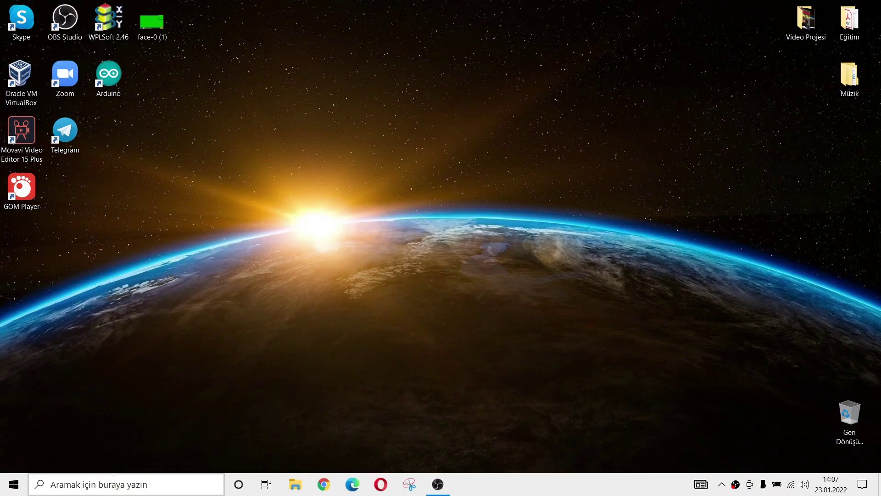
# Step: Search Windows for arka and open the Arka plan uygulamaları system settings
pyautogui.click(115, 483)
pyautogui.write('arka')
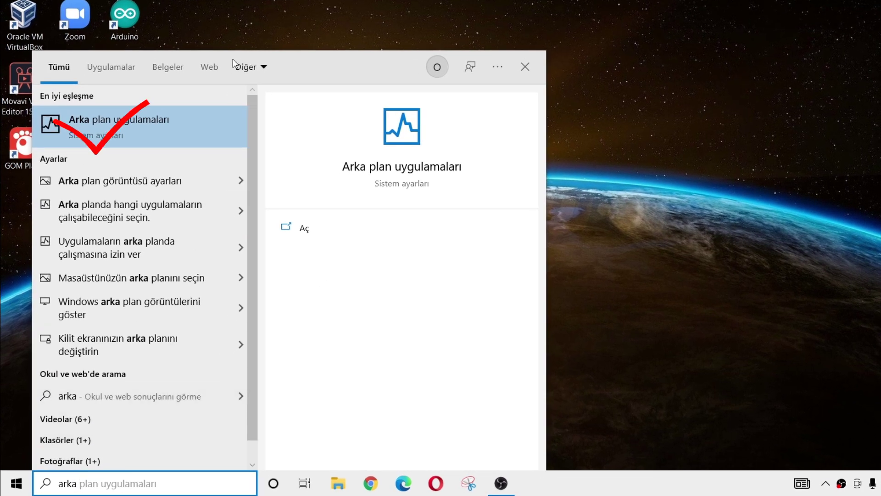
pyautogui.click(216, 116)
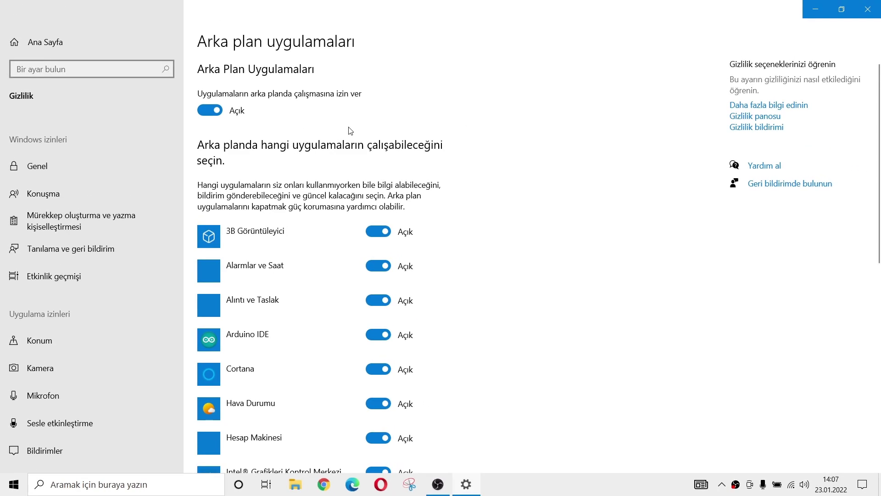
# Step: Review the apps allowed to run in the background and turn off Uygulamaların arka planda çalışmasına izin ver
pyautogui.scroll(-1, 292, 197)
pyautogui.scroll(-15, 293, 198)
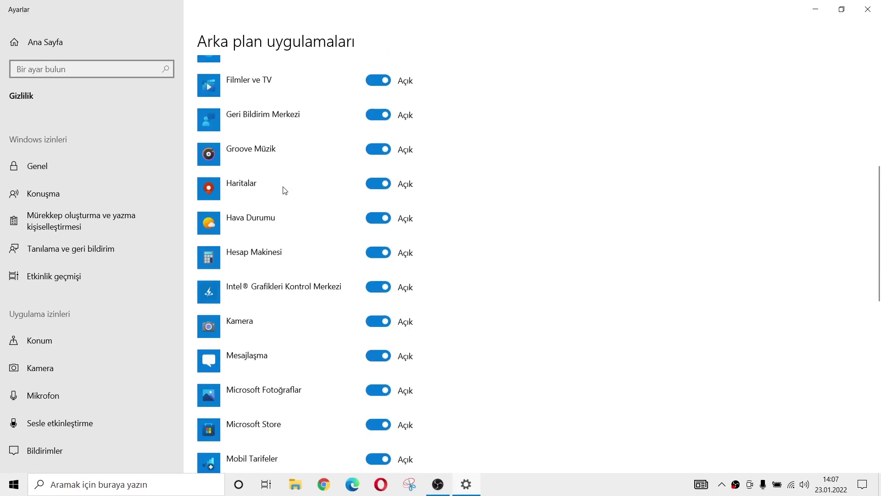
pyautogui.scroll(-3, 300, 191)
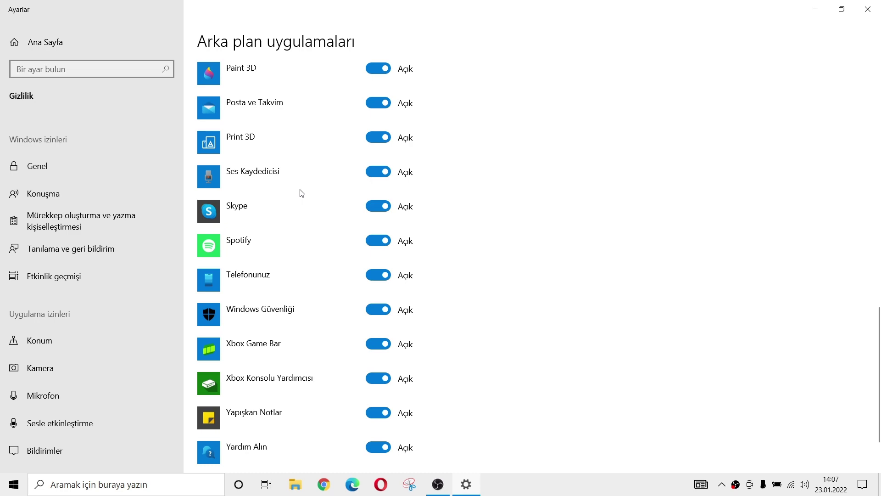
pyautogui.scroll(15, 336, 170)
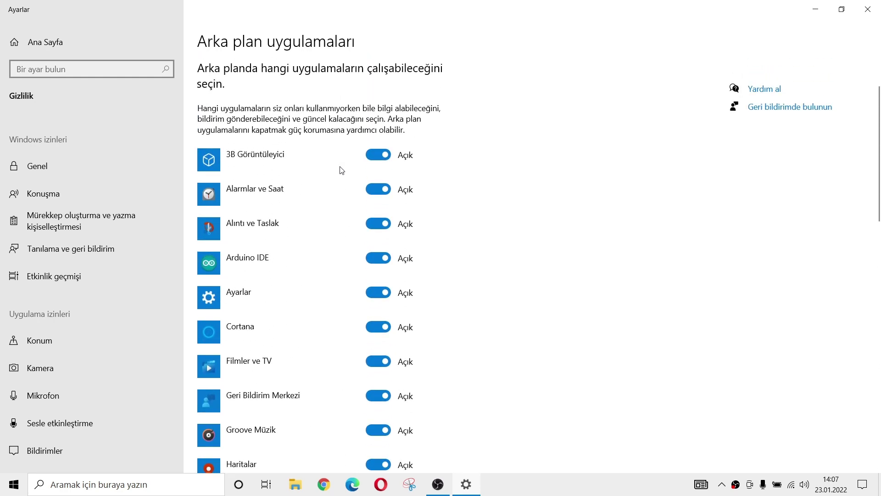
pyautogui.scroll(3, 342, 171)
pyautogui.click(210, 110)
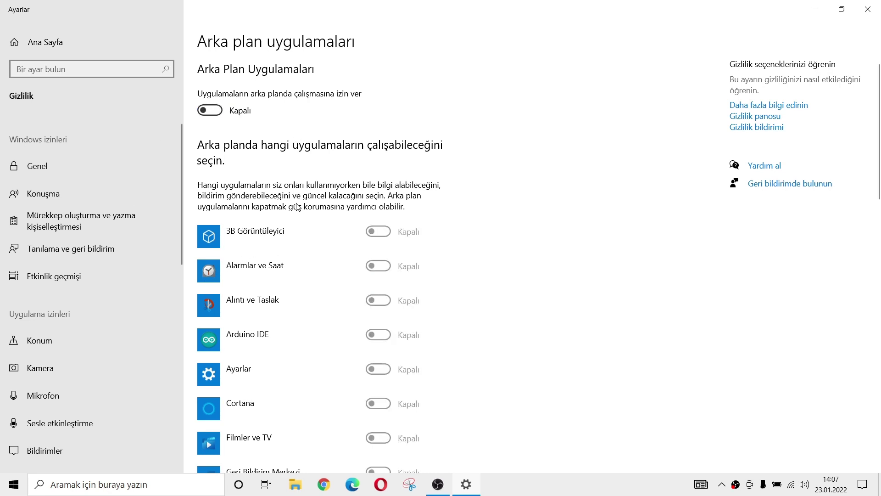
pyautogui.scroll(-10, 317, 198)
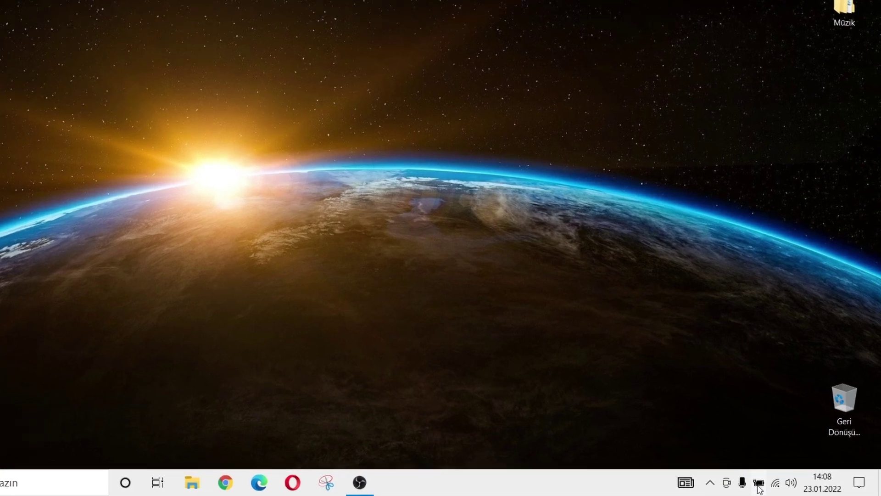
# Step: Set the plugged-in power mode to En iyi performans in the battery settings and return to the desktop
pyautogui.click(777, 486)
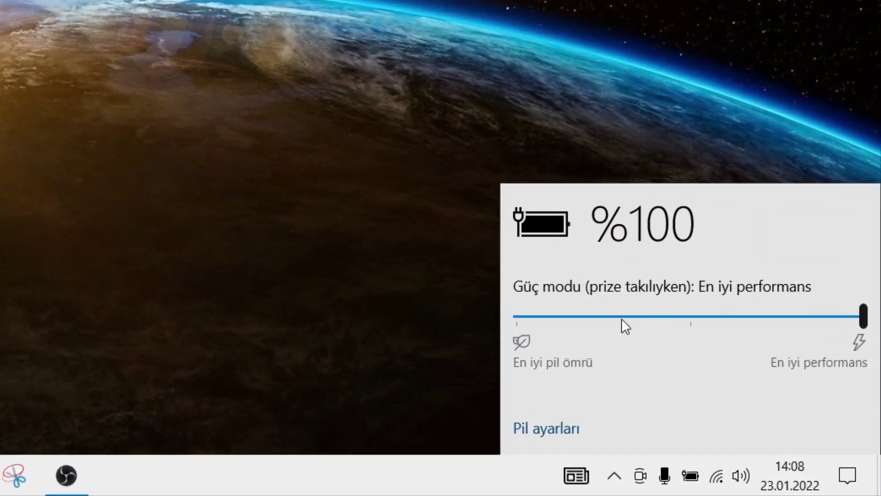
pyautogui.moveTo(817, 329)
pyautogui.mouseDown()
pyautogui.moveTo(688, 335)
pyautogui.moveTo(828, 339)
pyautogui.mouseUp()
pyautogui.click(342, 225)
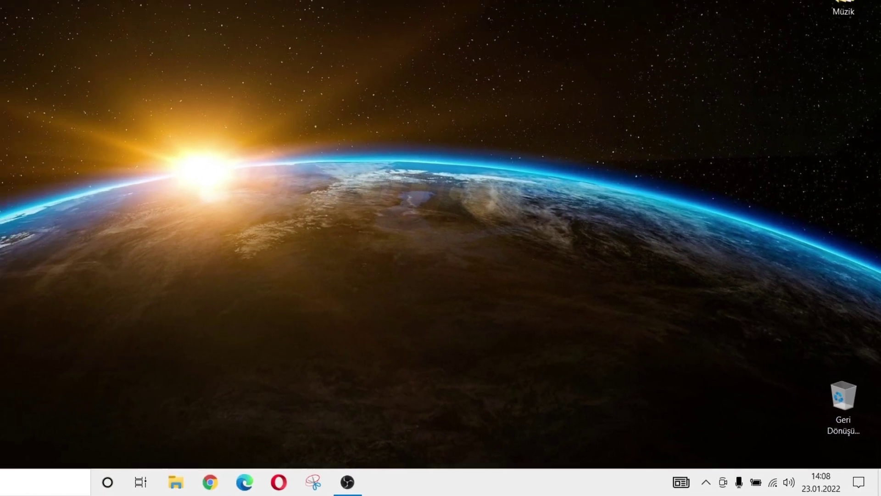
pyautogui.moveTo(2, 2); pyautogui.dragTo(857, 312)
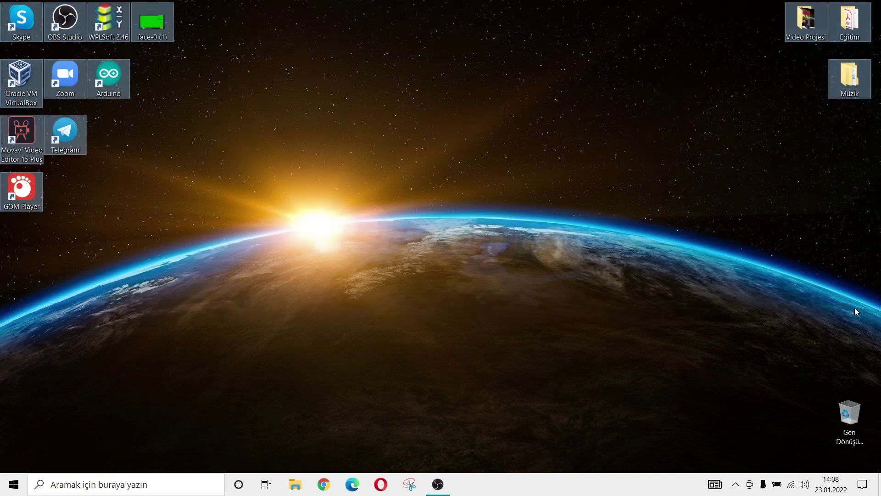
pyautogui.click(493, 238)
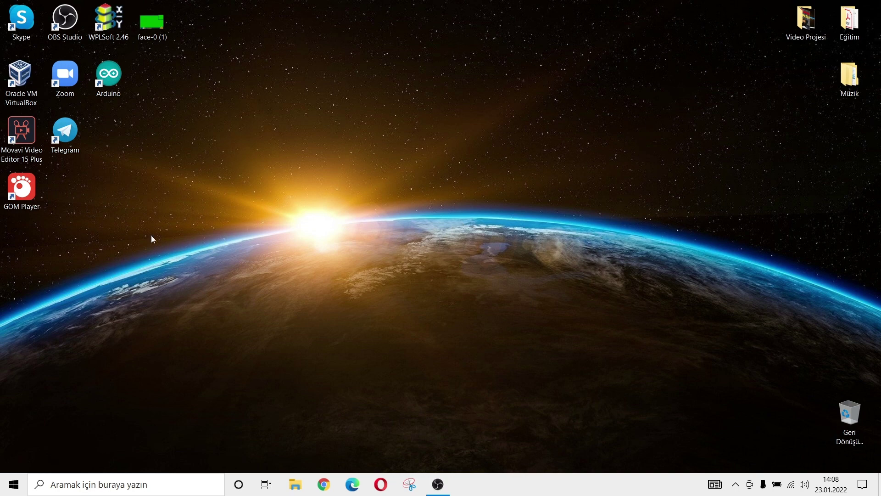
# Step: Open Program kaldır in Denetim Masası and look through the whole list of installed programs
pyautogui.click(156, 484)
pyautogui.write('de')
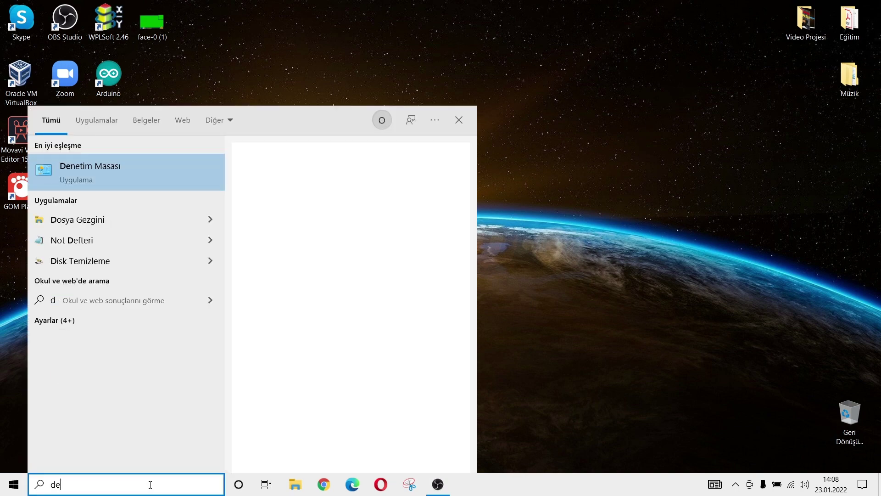
pyautogui.click(78, 172)
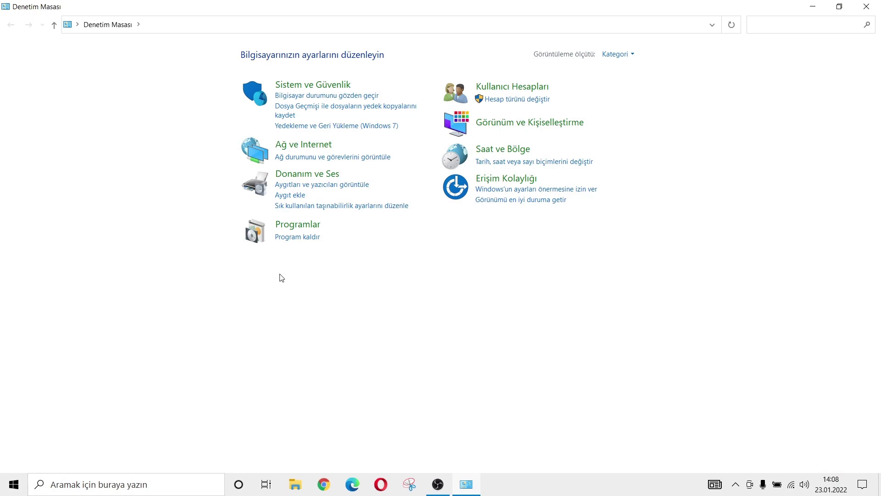
pyautogui.click(309, 242)
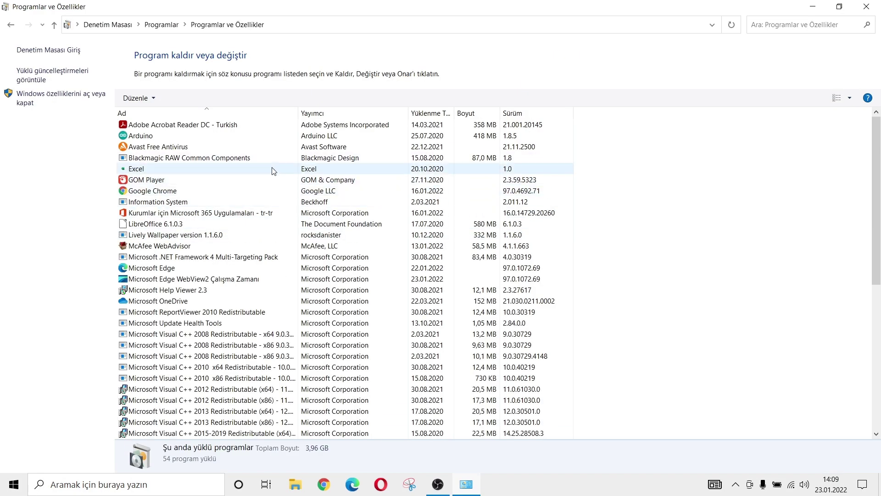
pyautogui.scroll(-3, 273, 186)
pyautogui.scroll(-4, 272, 186)
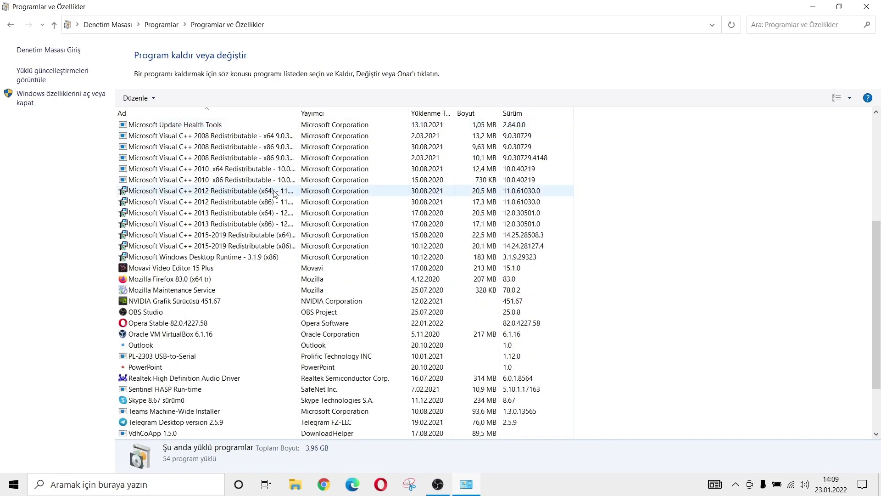
pyautogui.scroll(-3, 289, 190)
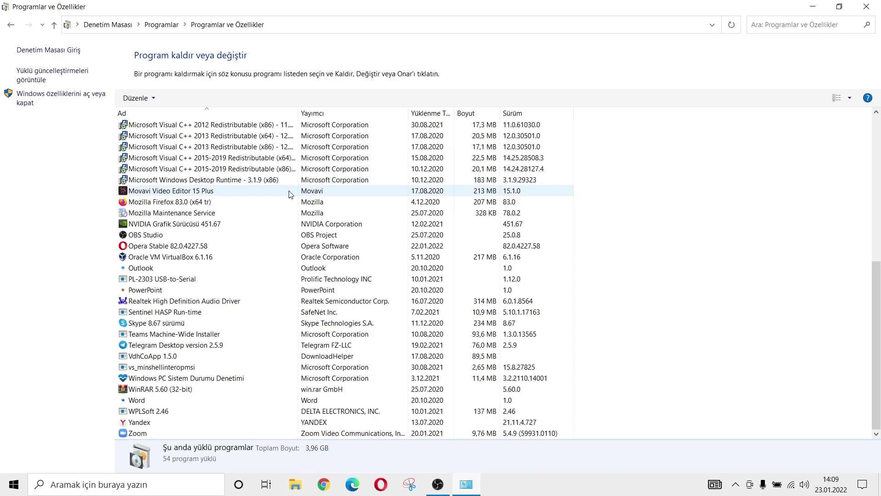
pyautogui.scroll(9, 290, 194)
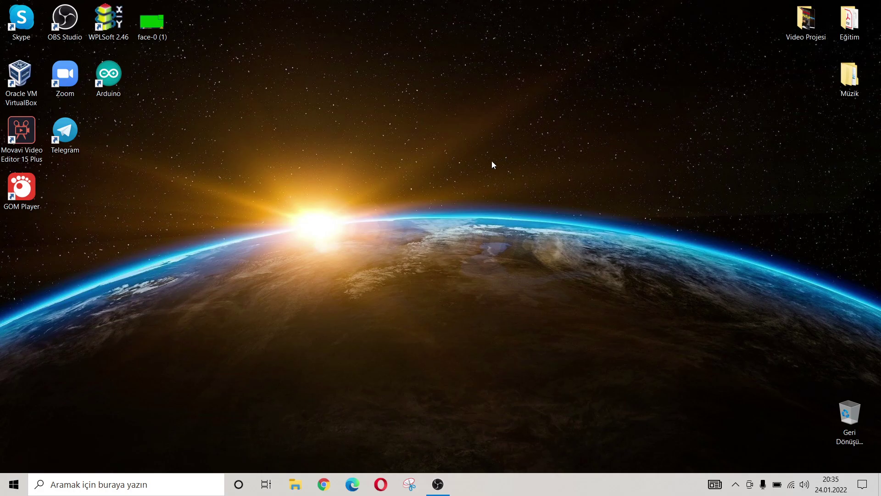
# Step: Open Yüksek karşıtlık ayarları from the desktop's personalization settings and turn high contrast on
pyautogui.rightClick(391, 196)
pyautogui.click(434, 324)
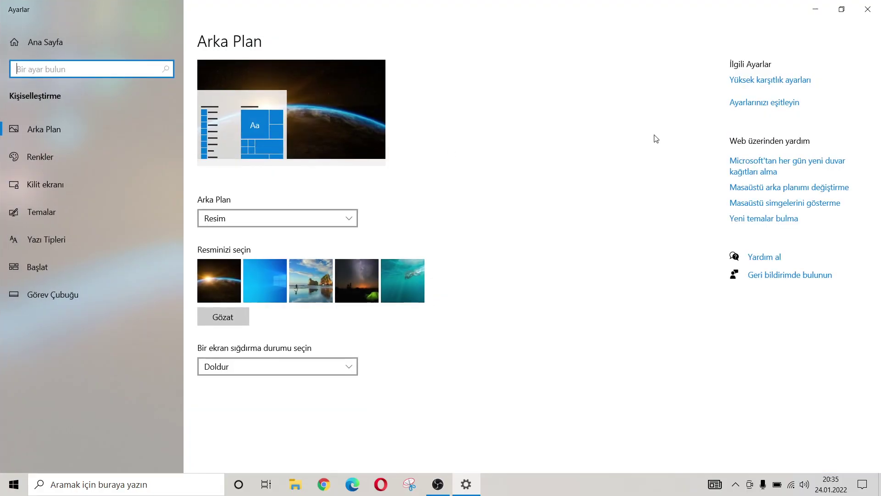
pyautogui.click(755, 84)
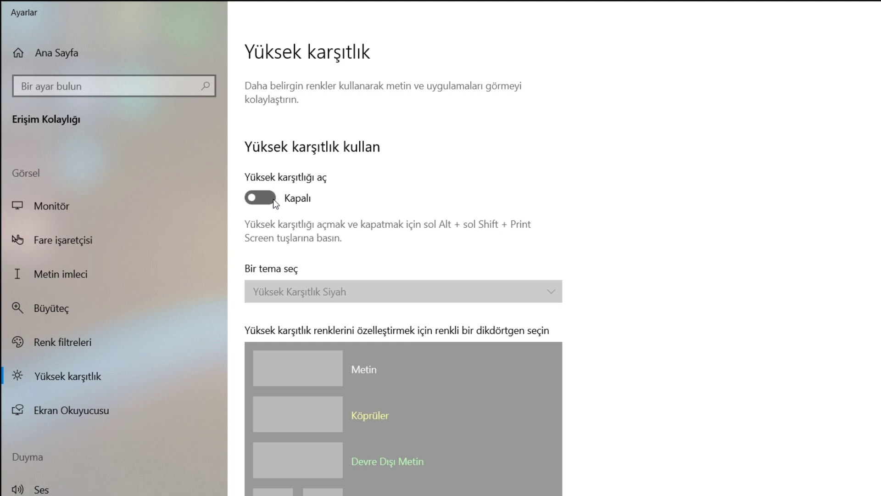
pyautogui.click(273, 199)
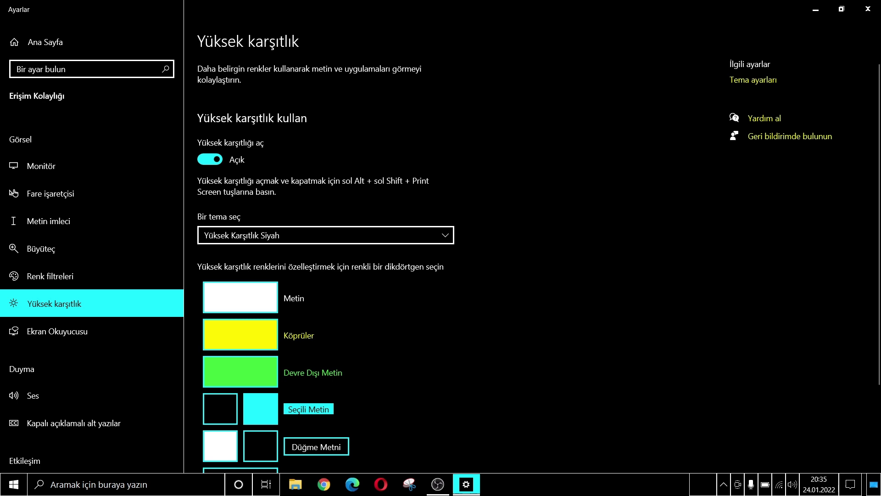
# Step: Put the settings window away and check how the browser and Dosya Gezgini look in high contrast
pyautogui.click(466, 485)
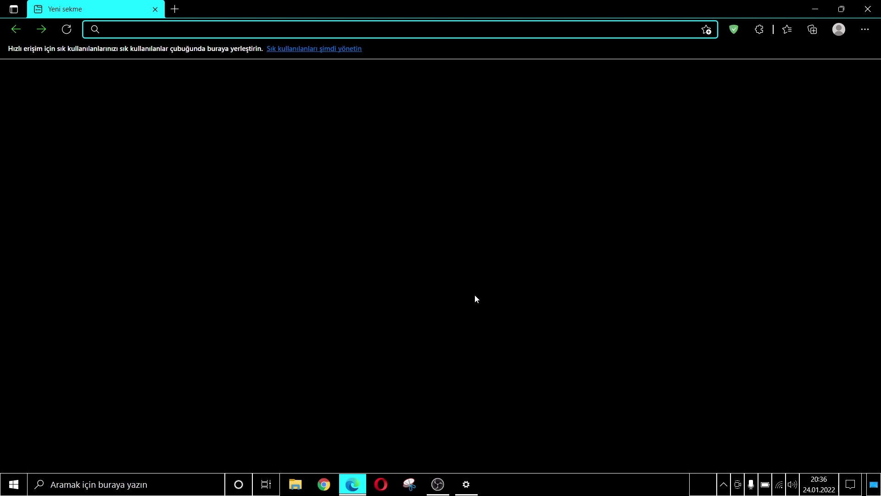
pyautogui.press('super+e')
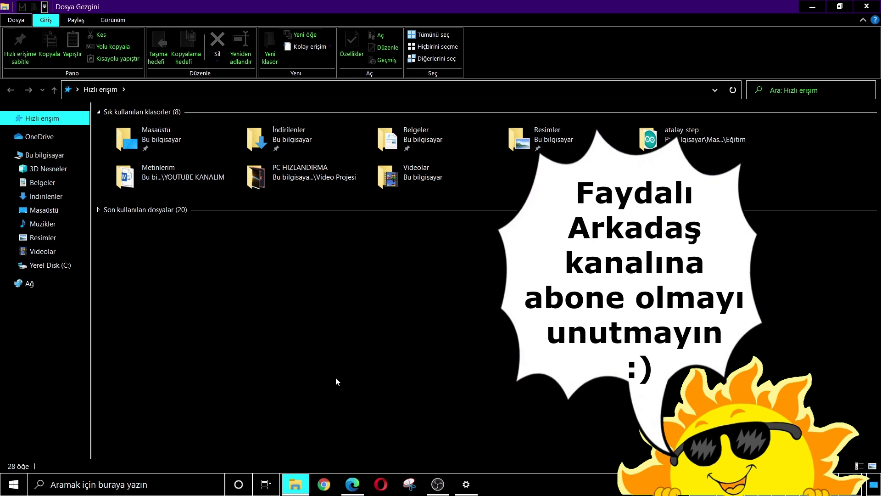
pyautogui.click(808, 6)
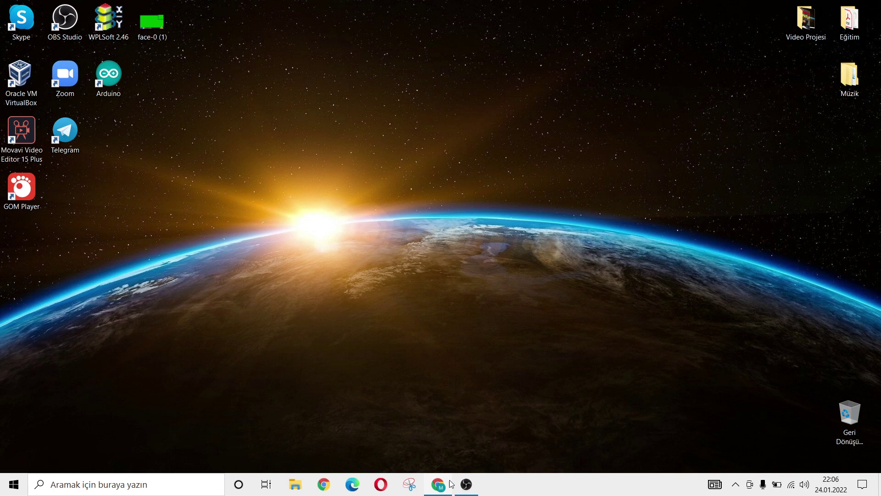
# Step: Switch to YouTube in Chrome, search for "ssd disk nasıl takılır" and browse the resulting videos
pyautogui.click(440, 485)
pyautogui.click(262, 69)
pyautogui.write('ssd d')
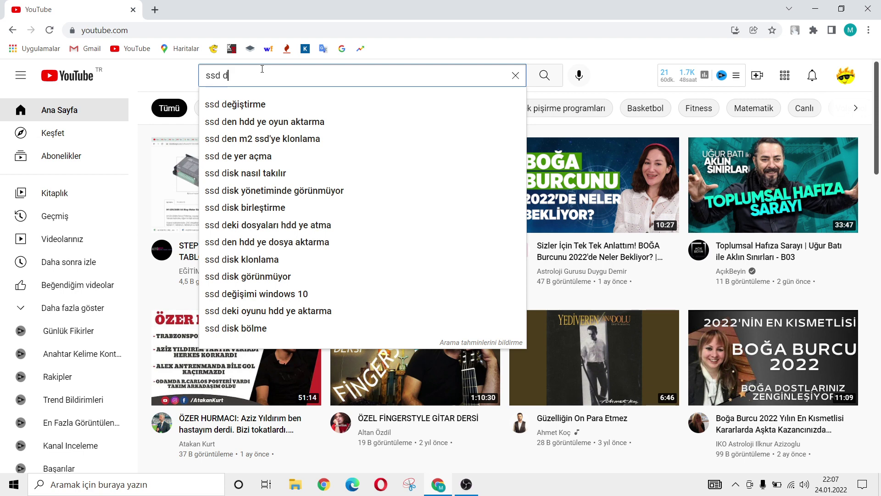
pyautogui.write('isk')
pyautogui.press('Down')
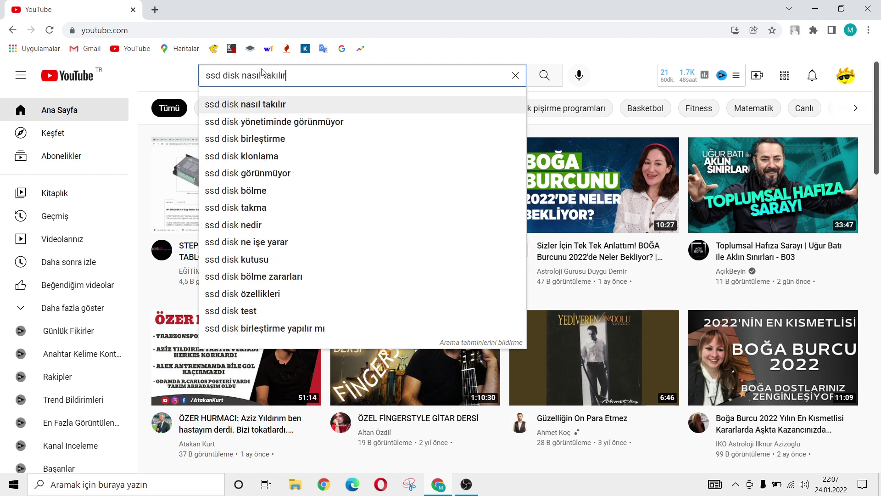
pyautogui.press('Return')
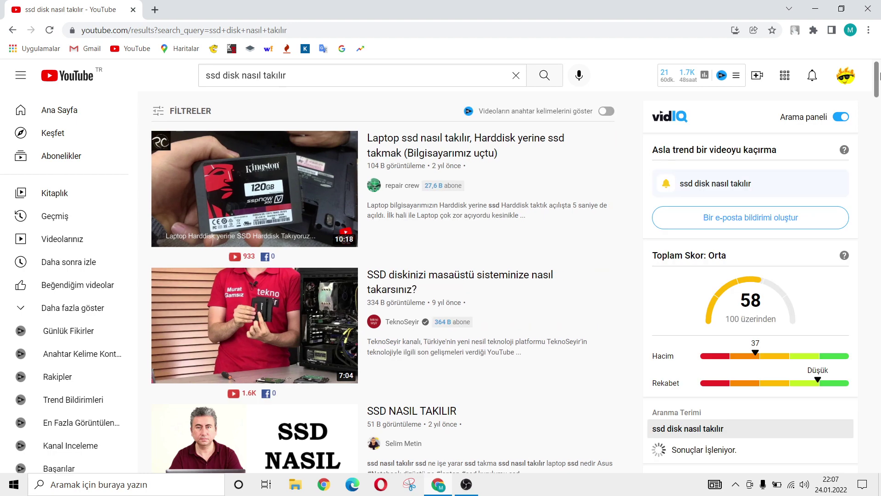
pyautogui.moveTo(879, 76); pyautogui.dragTo(879, 180)
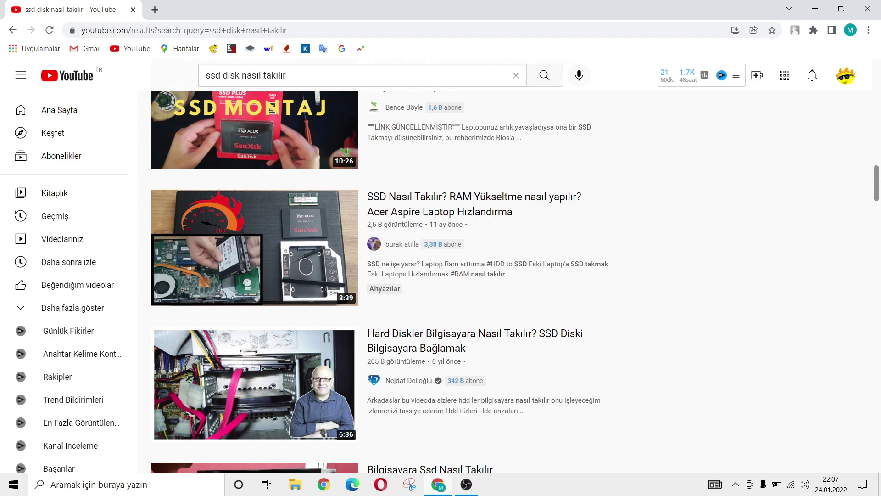